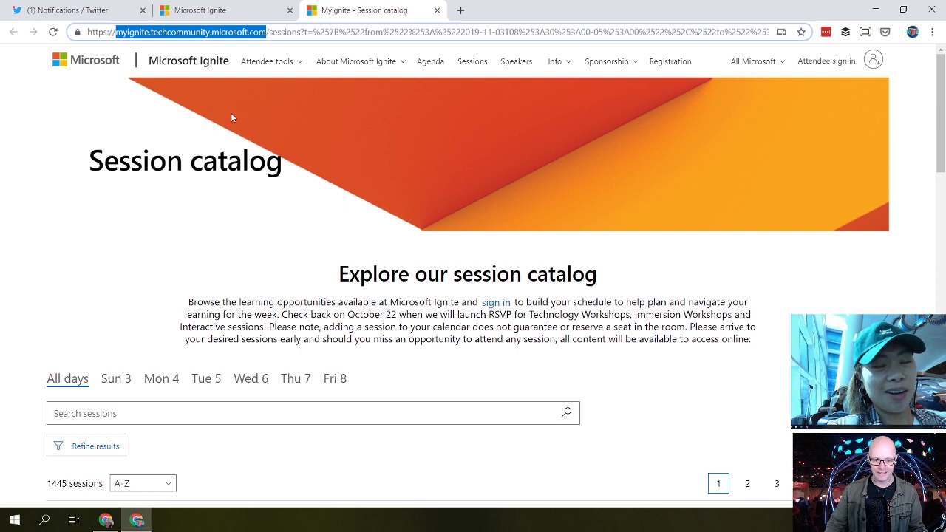
Step: Go from the Ignite home page to the session catalog in a new tab and show the attendee sign-in options
click(215, 66)
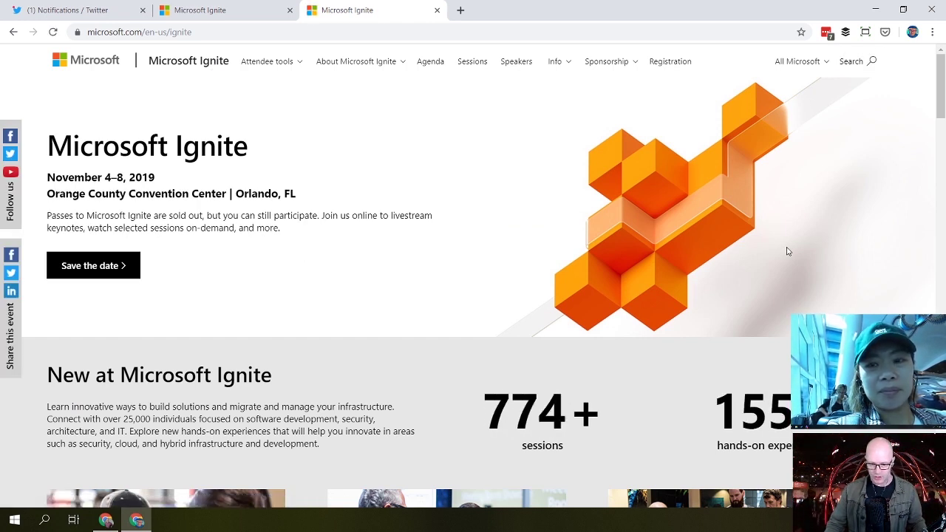
click(475, 64)
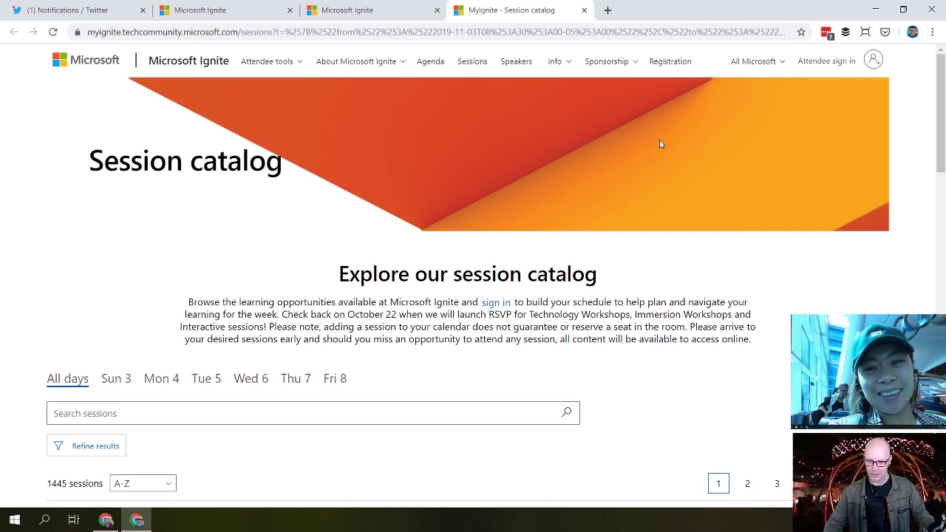
click(838, 66)
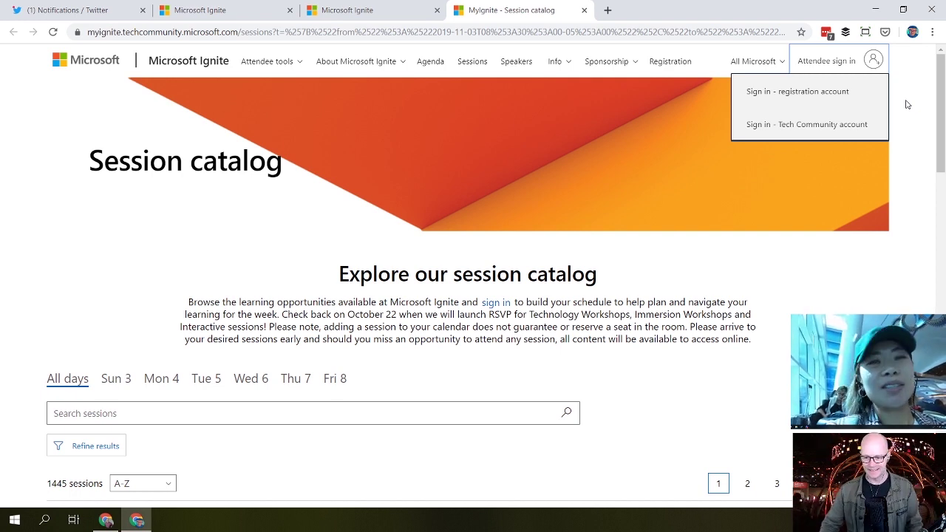
Step: Sign in through the registration account with a Microsoft account, entering the account e-mail and password
click(818, 92)
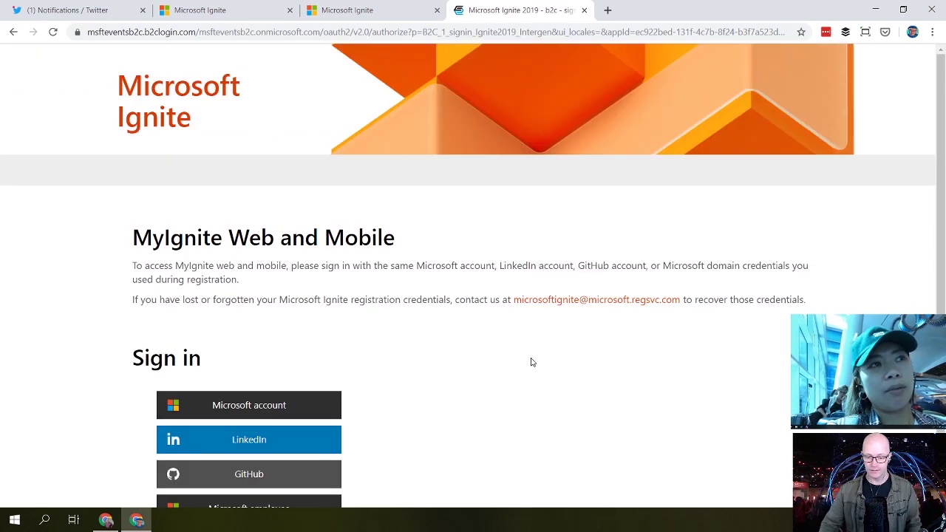
scroll(530, 362, down, 1)
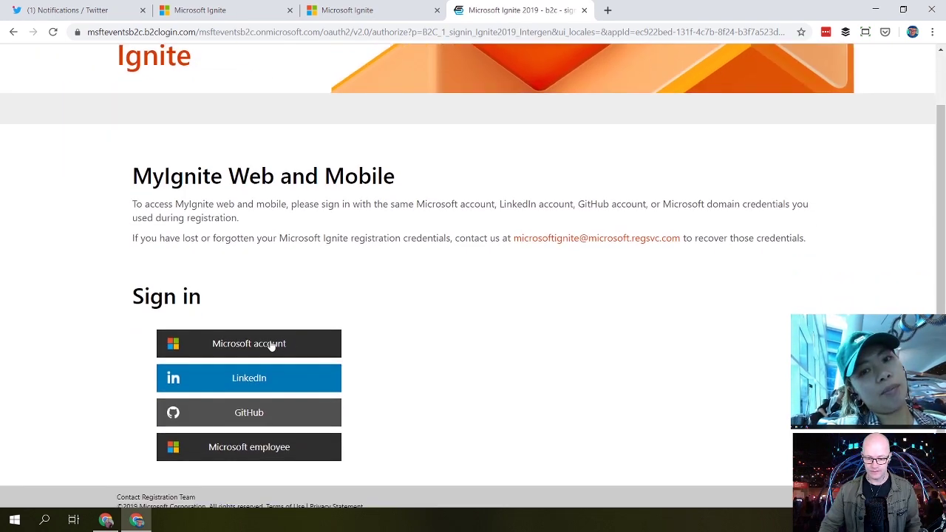
click(272, 346)
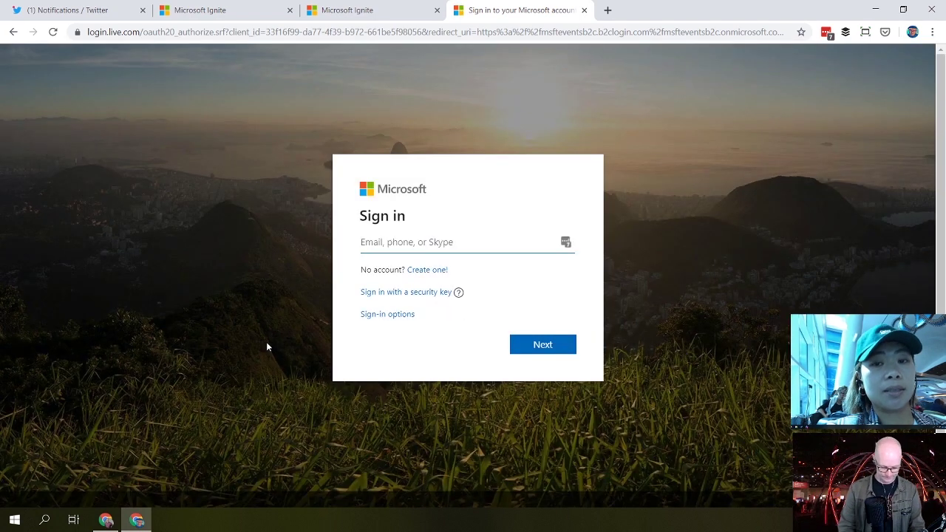
key(Return)
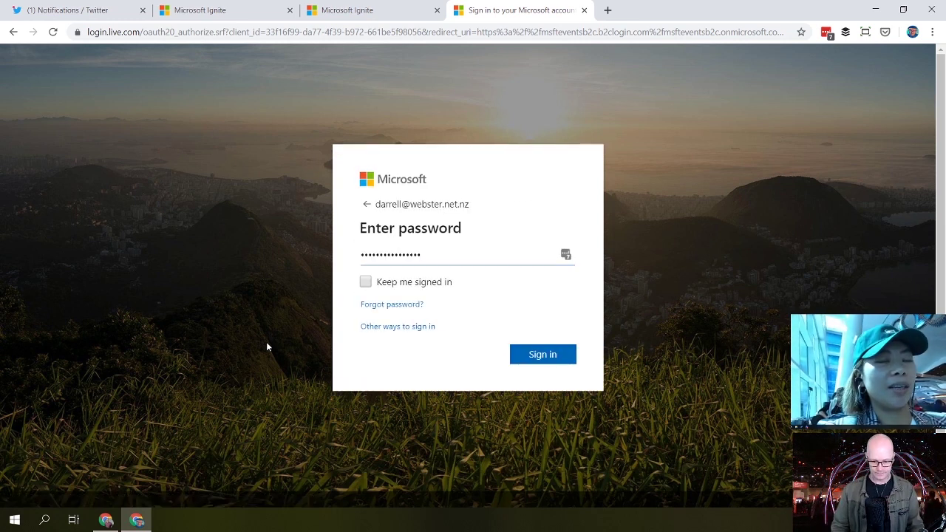
key(ctrl+a)
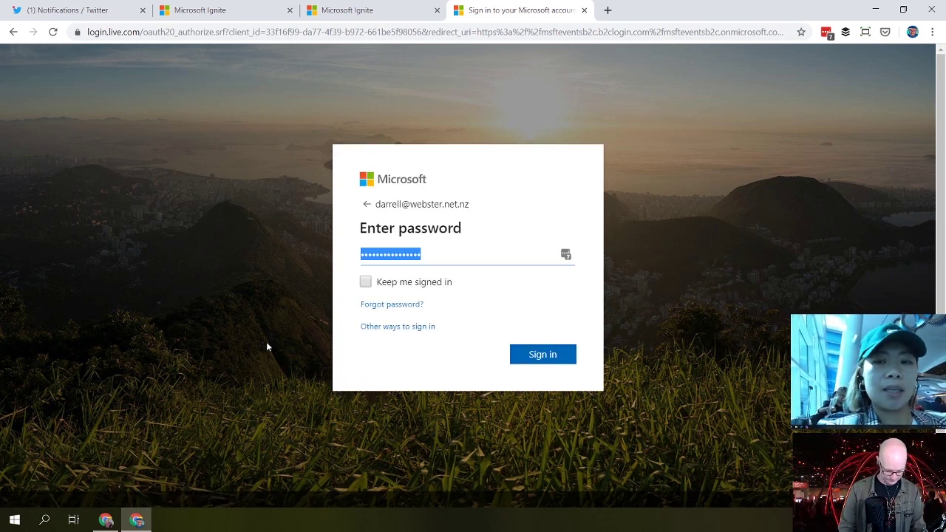
text(••••••••••••)
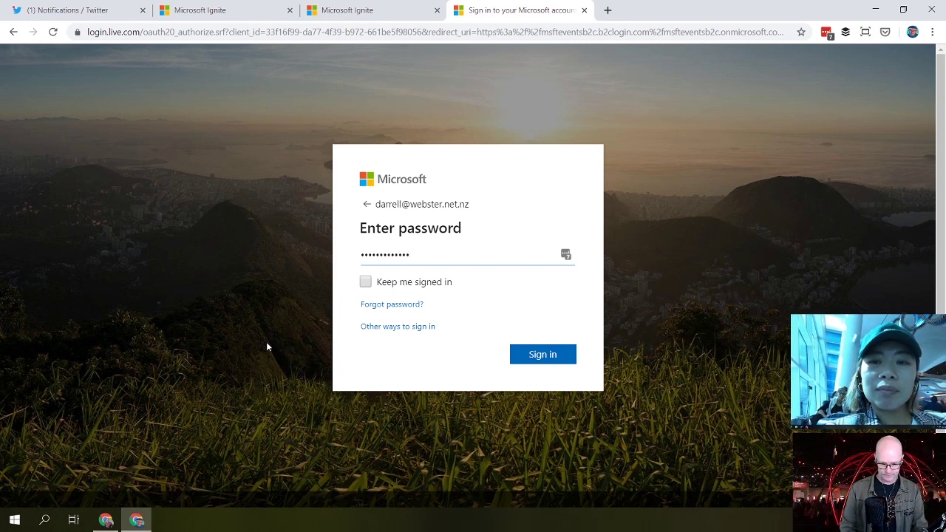
key(Return)
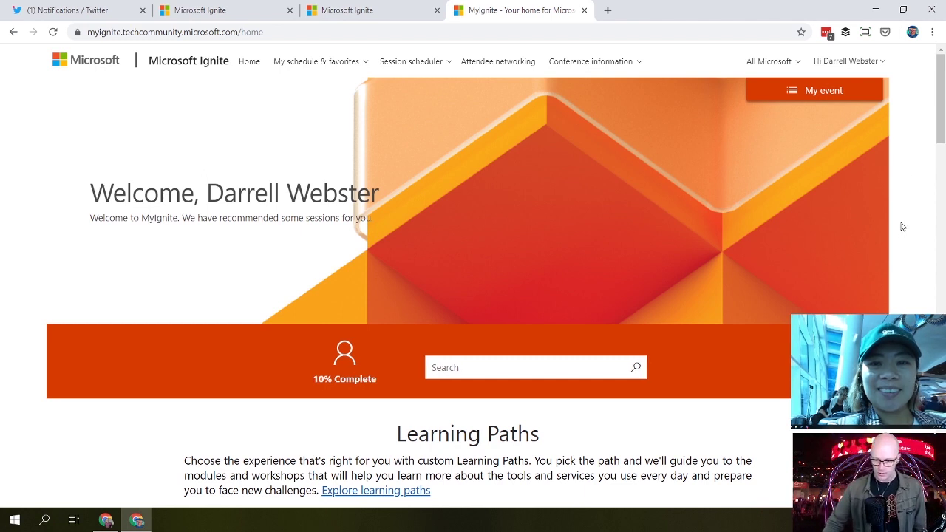
Step: Open the attendee profile from the home page's 10% Complete indicator
scroll(901, 223, down, 3)
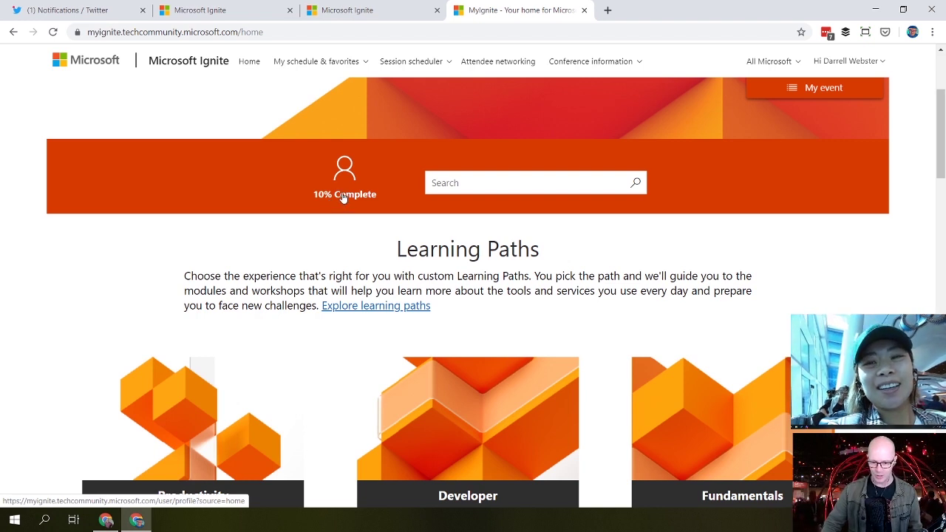
click(344, 197)
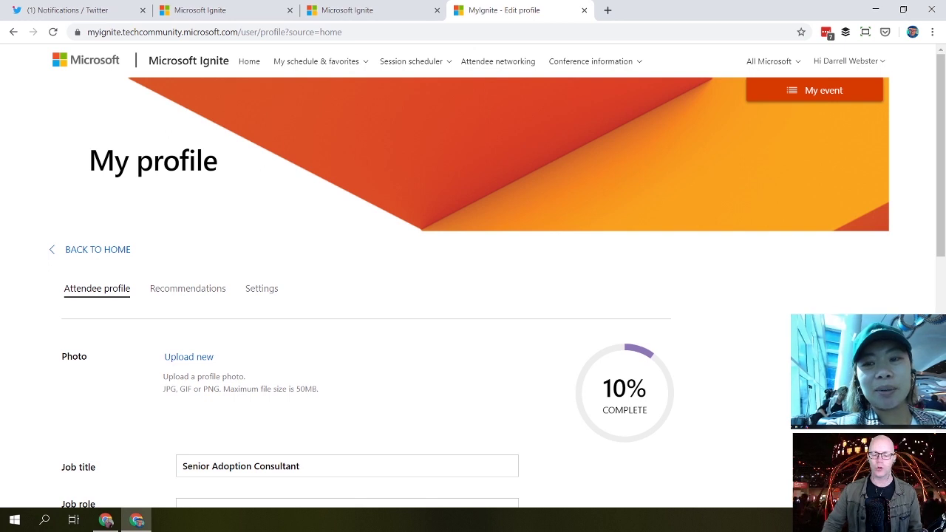
Step: Link the Tech Community account to the attendee profile form
scroll(473, 289, down, 2)
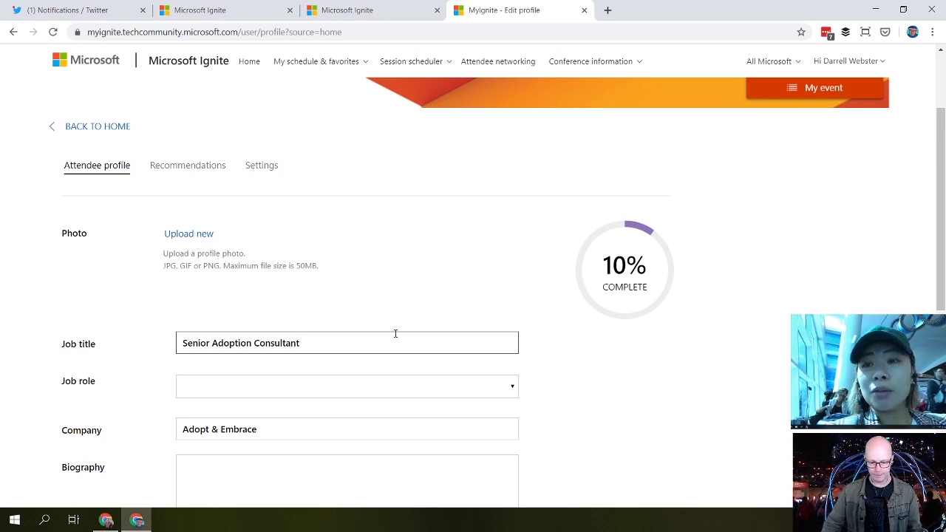
scroll(395, 334, down, 3)
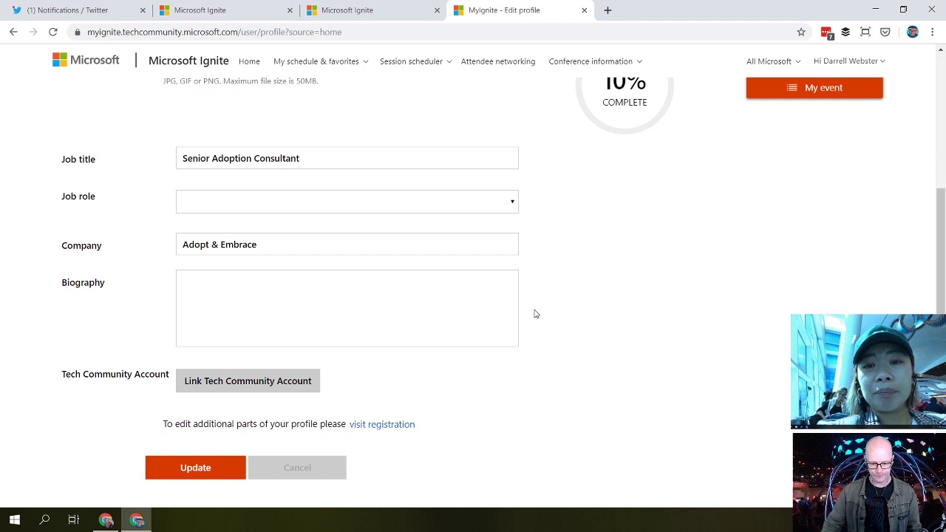
scroll(370, 325, down, 1)
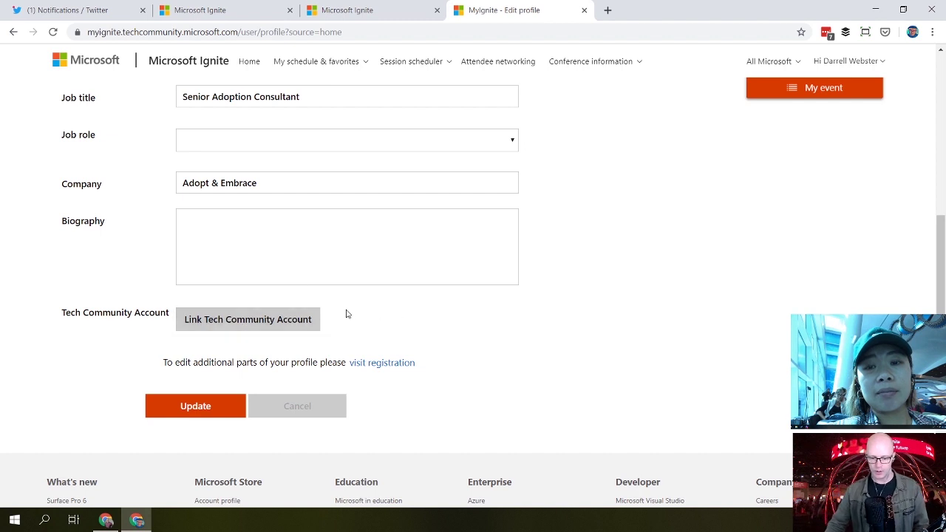
click(299, 326)
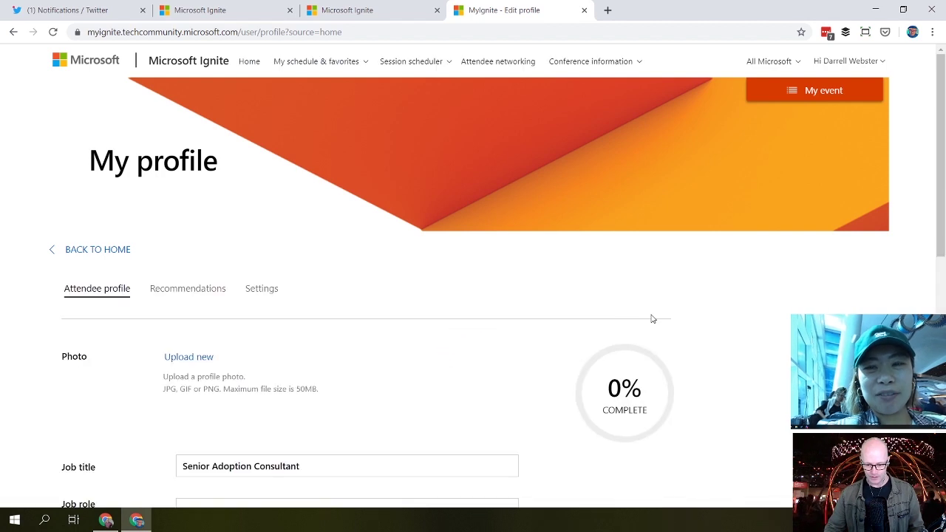
scroll(761, 319, down, 3)
scroll(777, 321, down, 1)
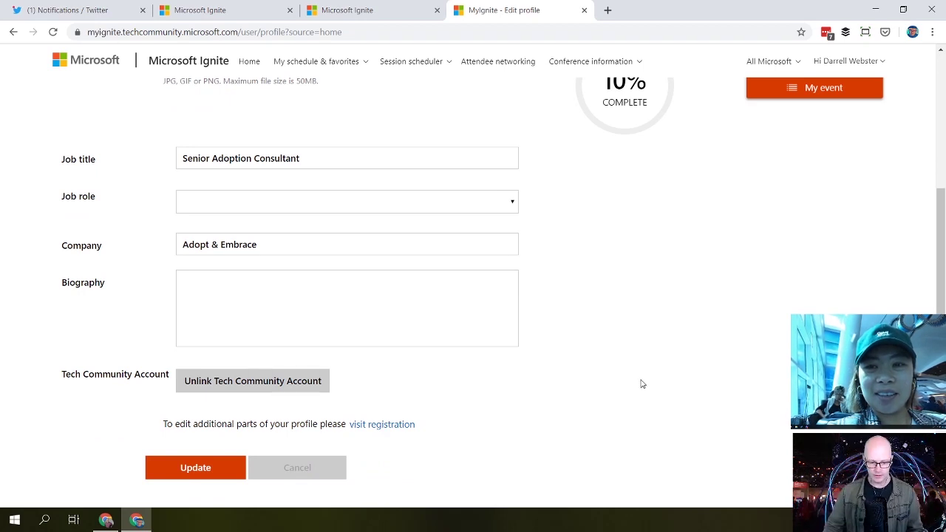
scroll(640, 385, up, 1)
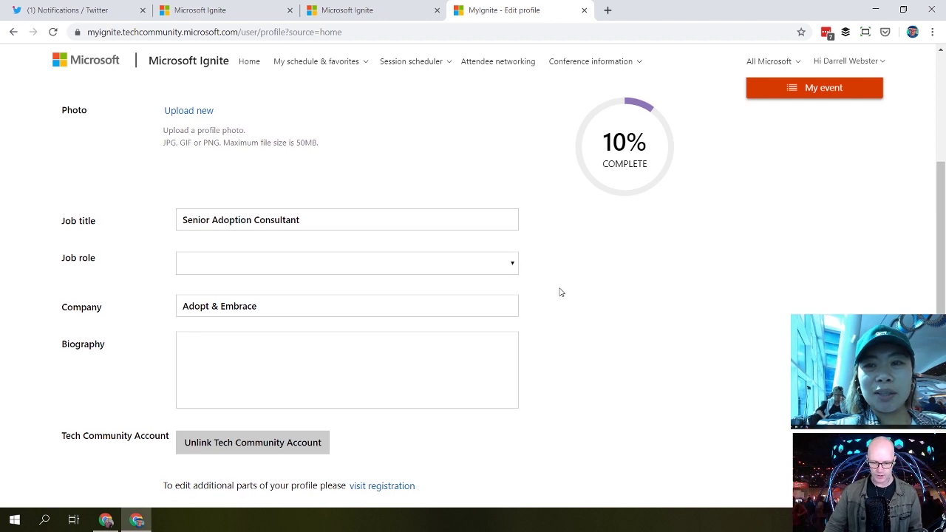
click(514, 266)
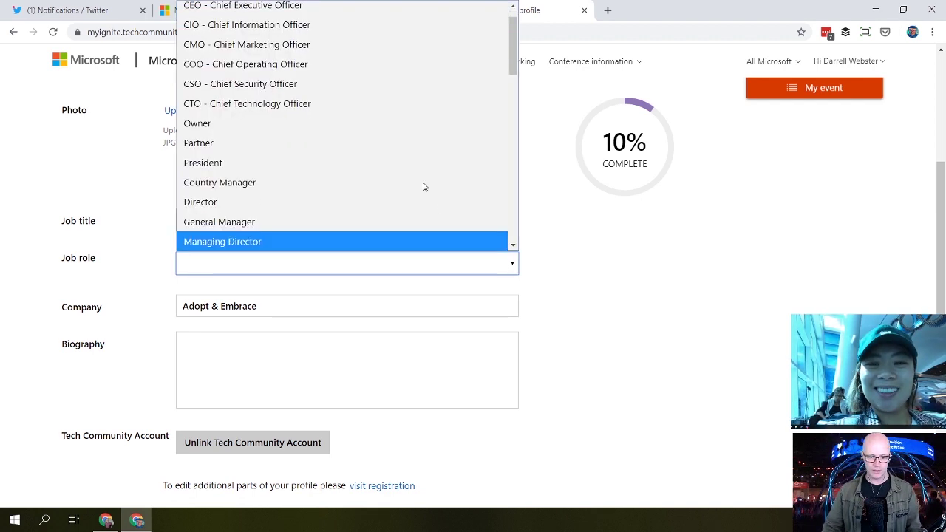
Step: Choose CEO - Chief Executive Officer as the job role and update the profile
click(283, 16)
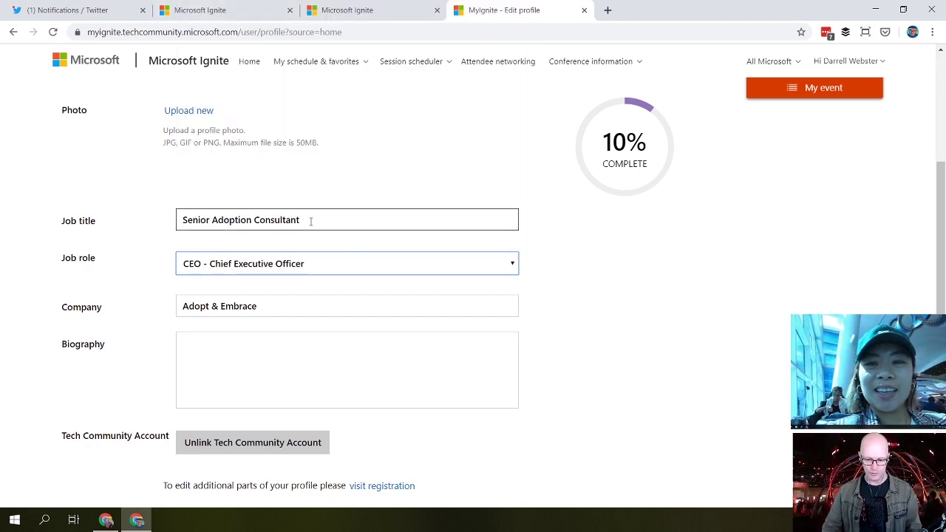
drag(310, 221, 150, 236)
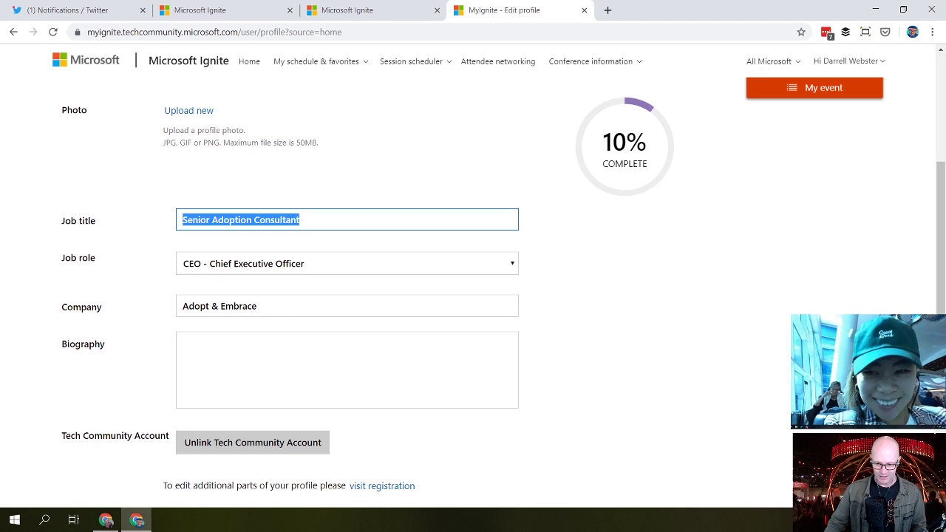
scroll(569, 392, down, 1)
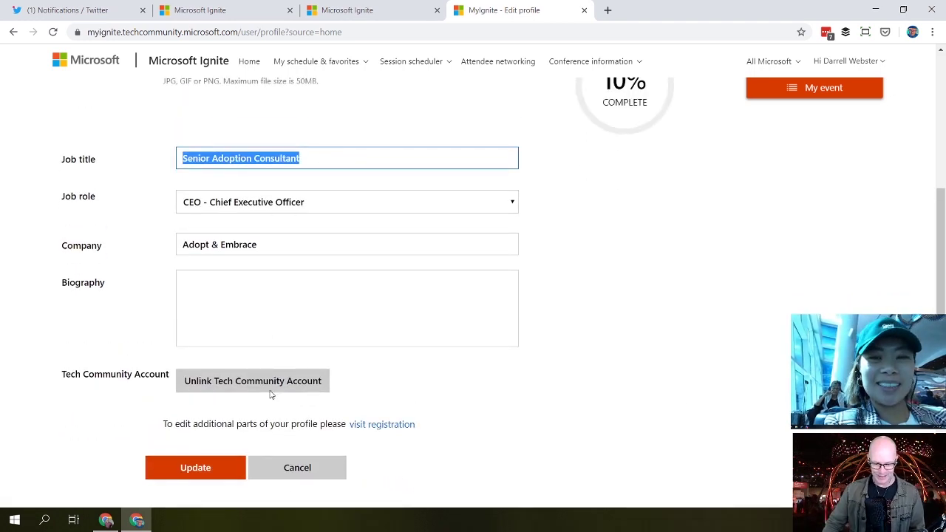
click(198, 468)
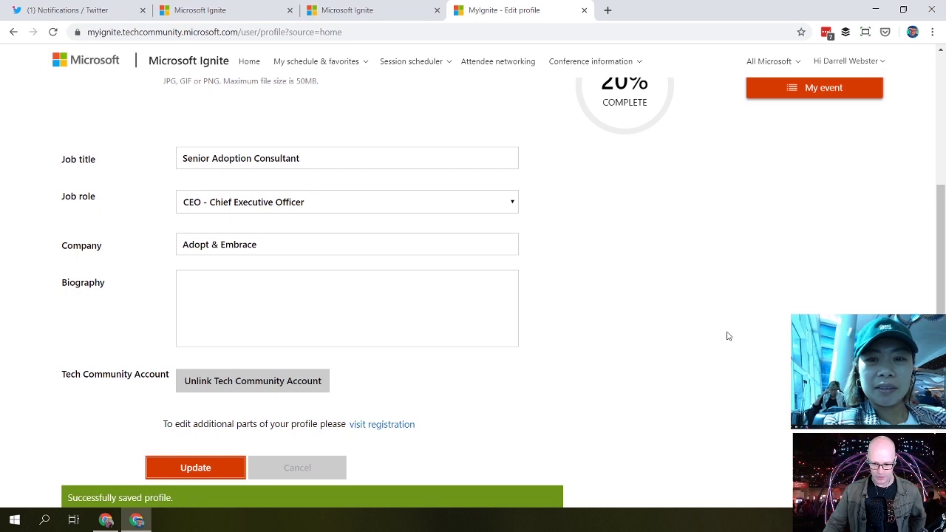
scroll(726, 336, up, 3)
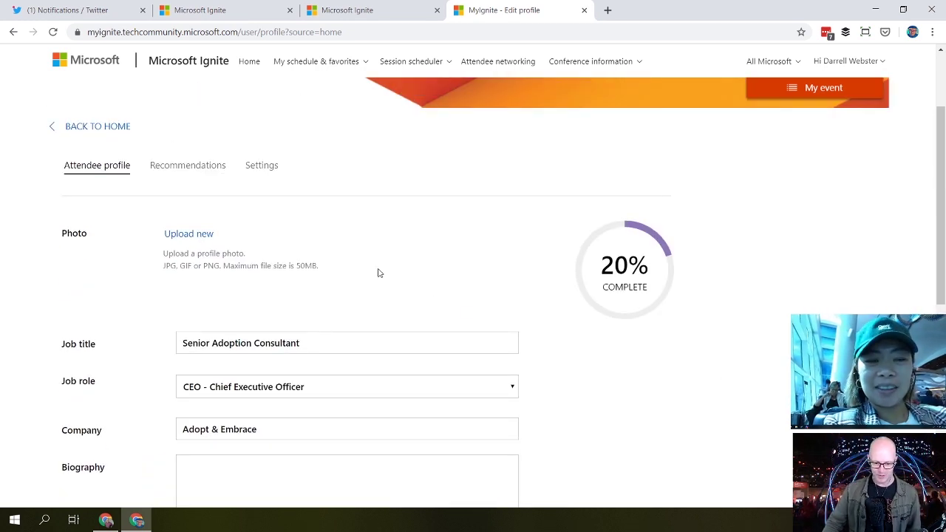
click(192, 174)
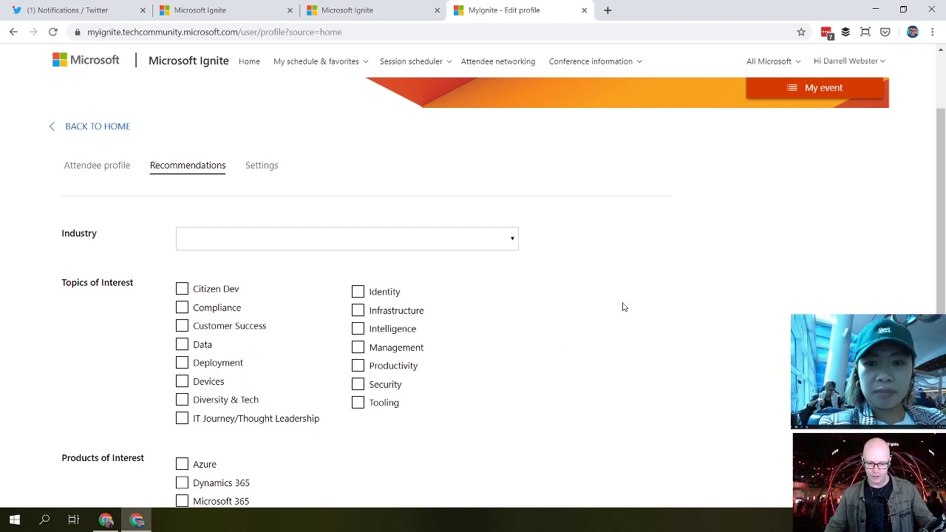
Step: Tick Microsoft 365, Productivity, Devices, Diversity & Tech and IT Journey/Thought Leadership as interests
scroll(628, 359, down, 1)
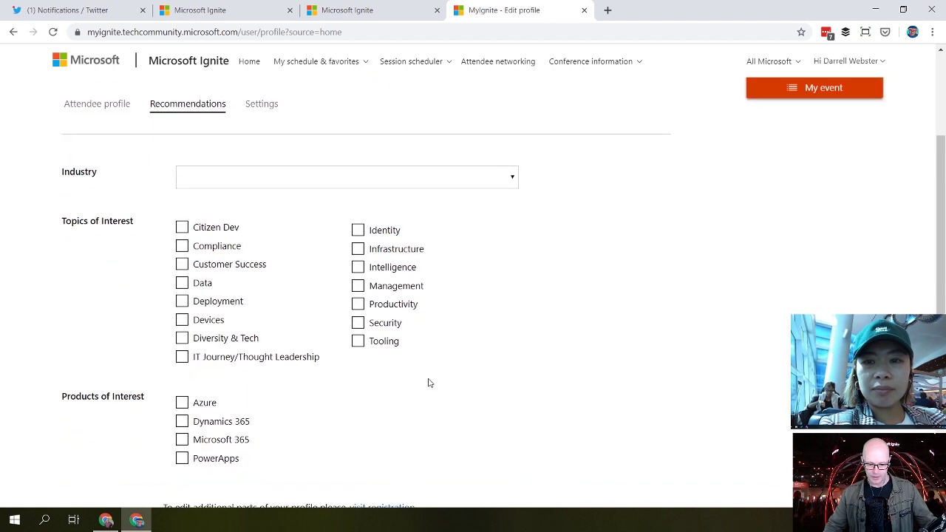
click(182, 440)
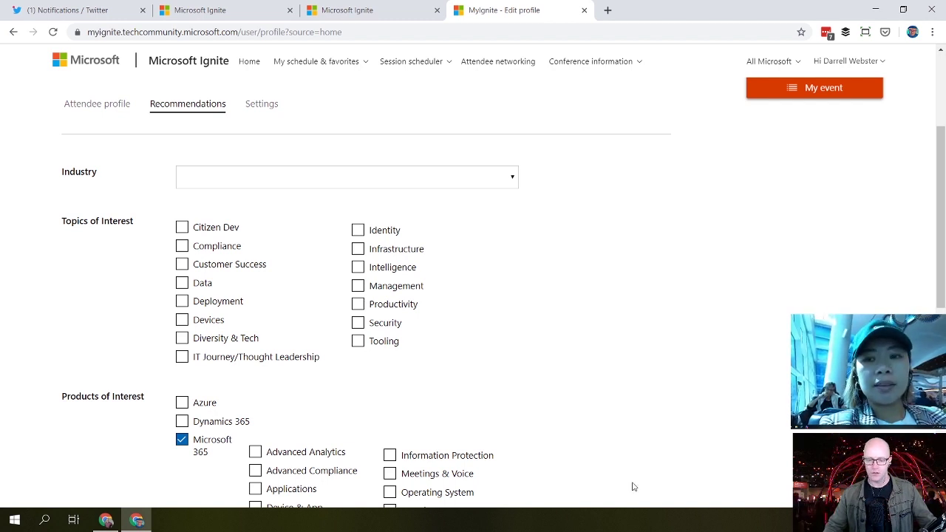
click(358, 304)
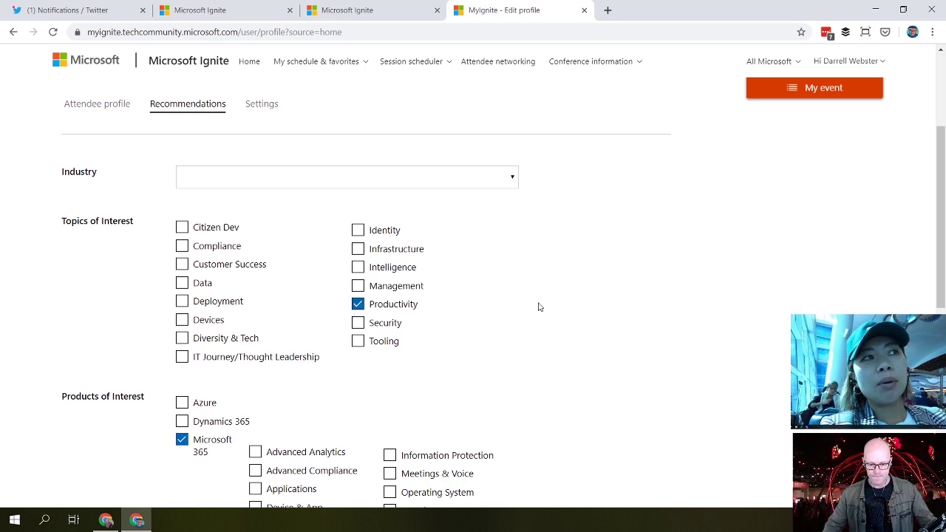
click(183, 320)
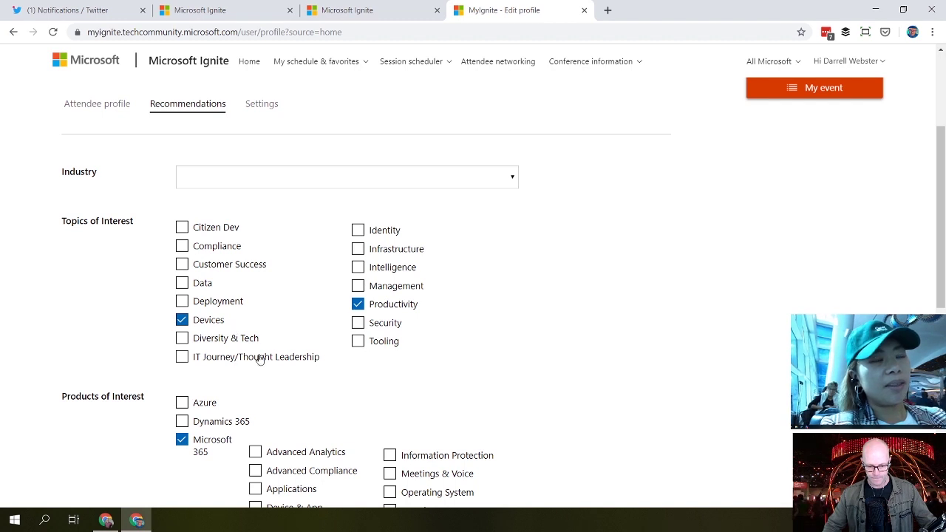
click(183, 339)
click(182, 357)
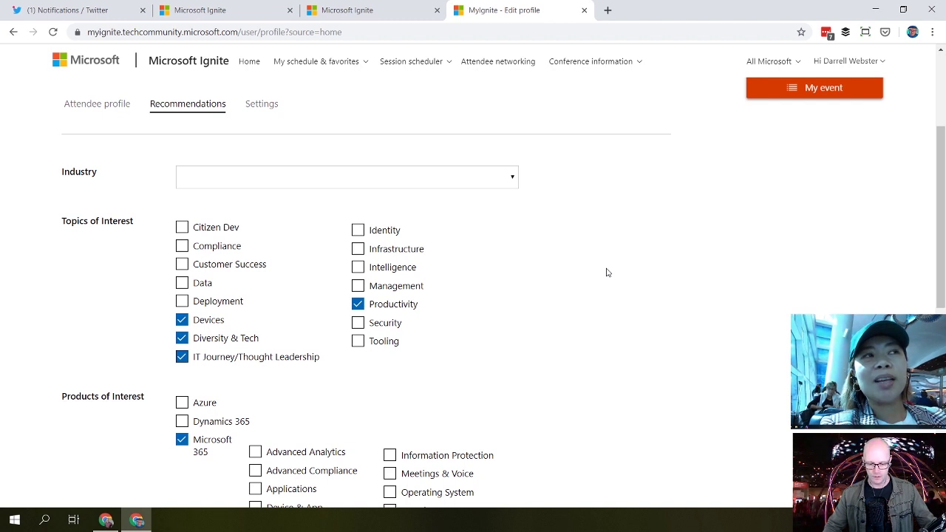
scroll(621, 275, down, 3)
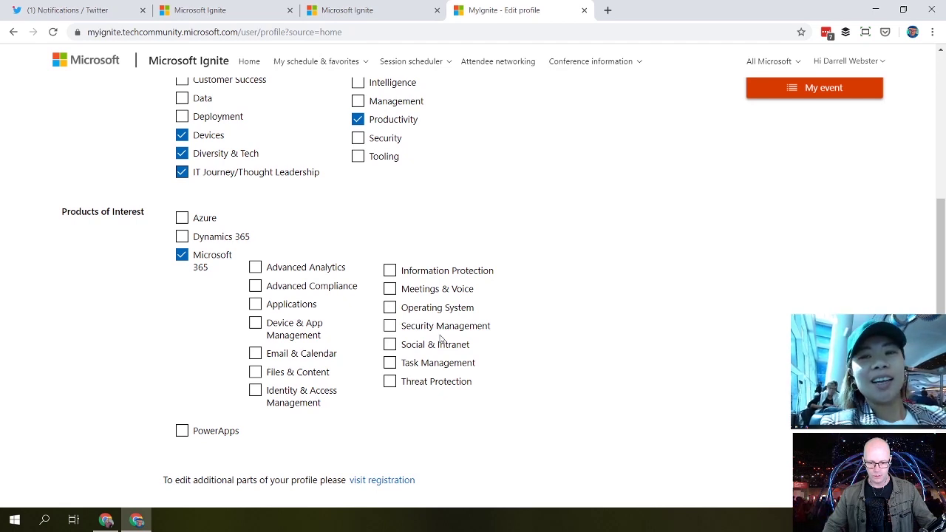
Step: Tick Social & Intranet, Files & Content, Email & Calendar, Meetings & Voice and Task Management
click(390, 345)
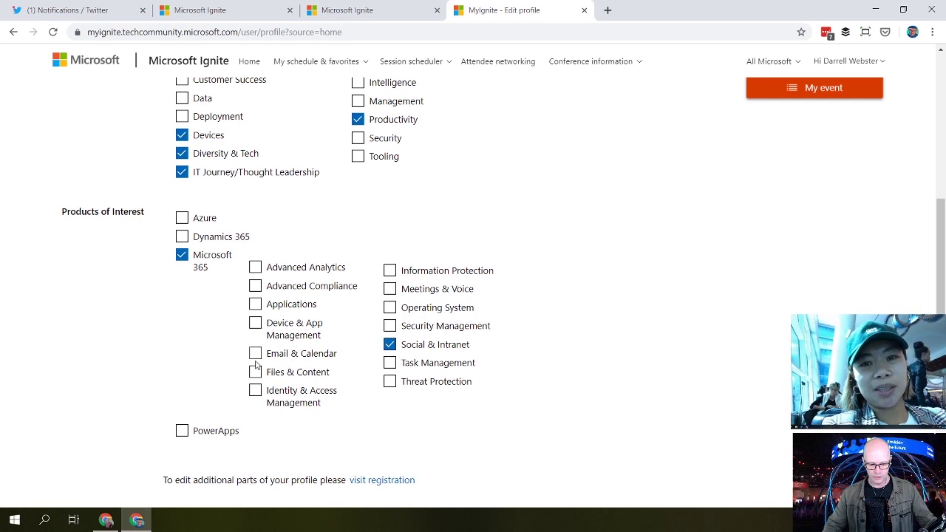
click(255, 373)
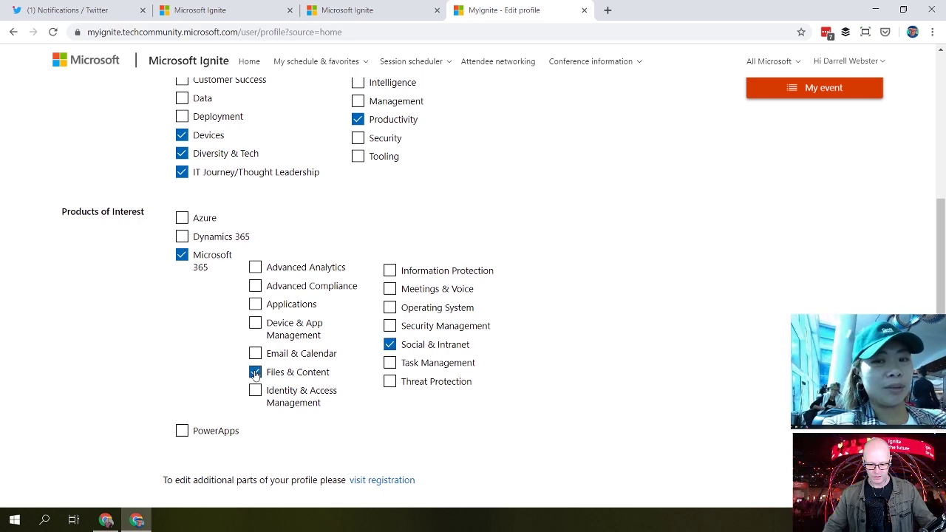
click(255, 355)
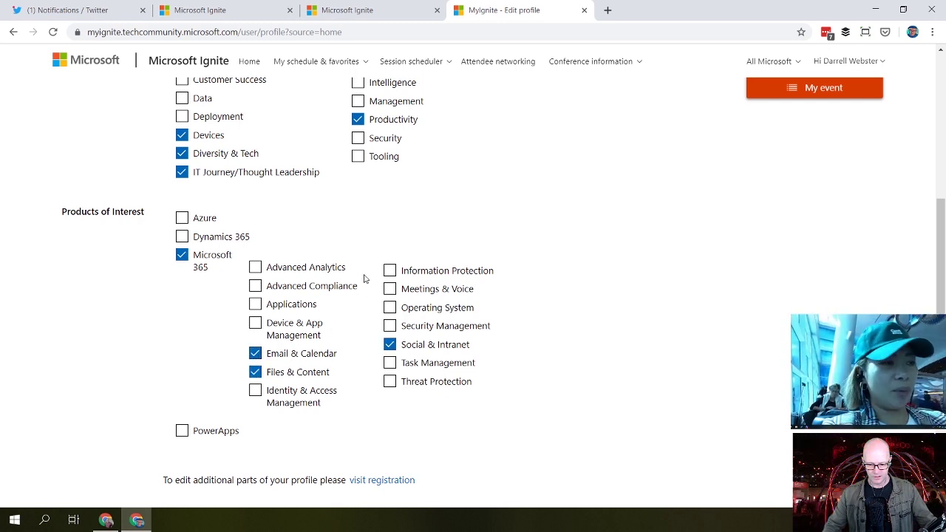
click(388, 290)
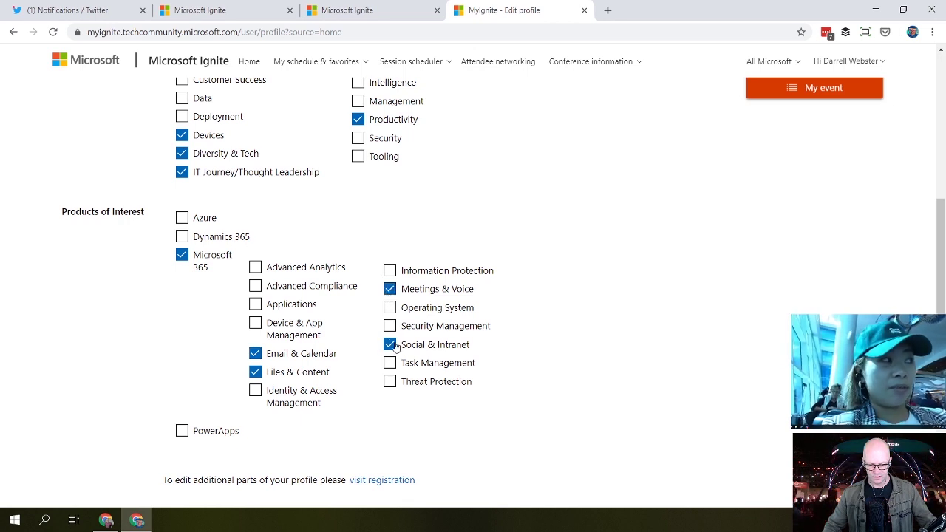
click(390, 363)
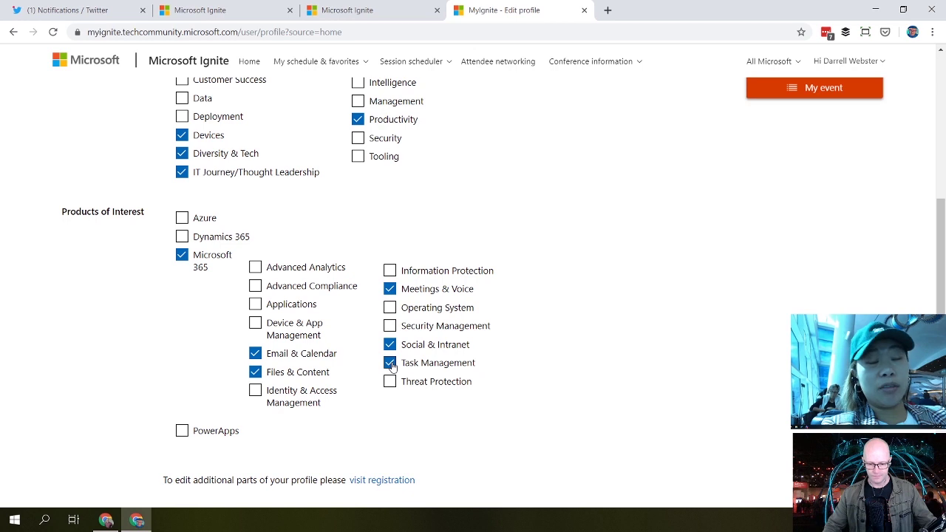
Step: Add PowerApps with Microsoft Flow as products of interest and update the profile
scroll(635, 340, down, 2)
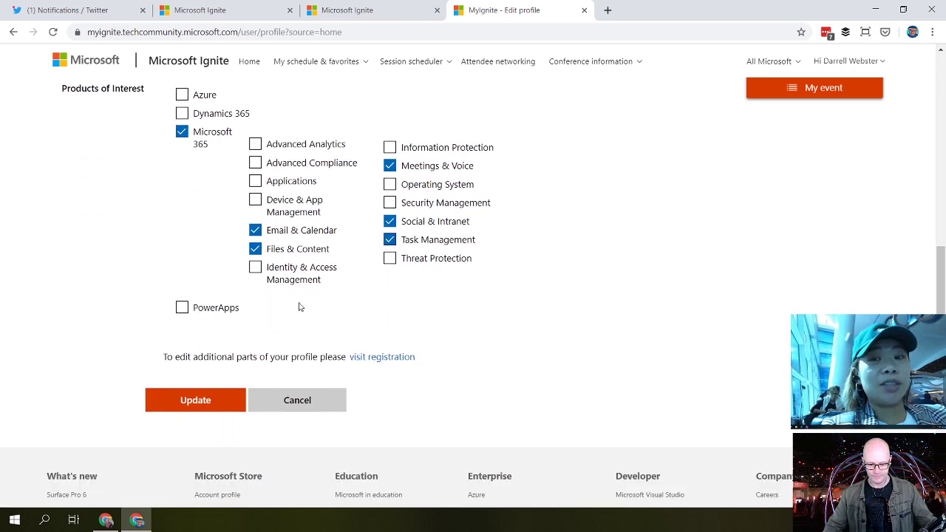
click(182, 307)
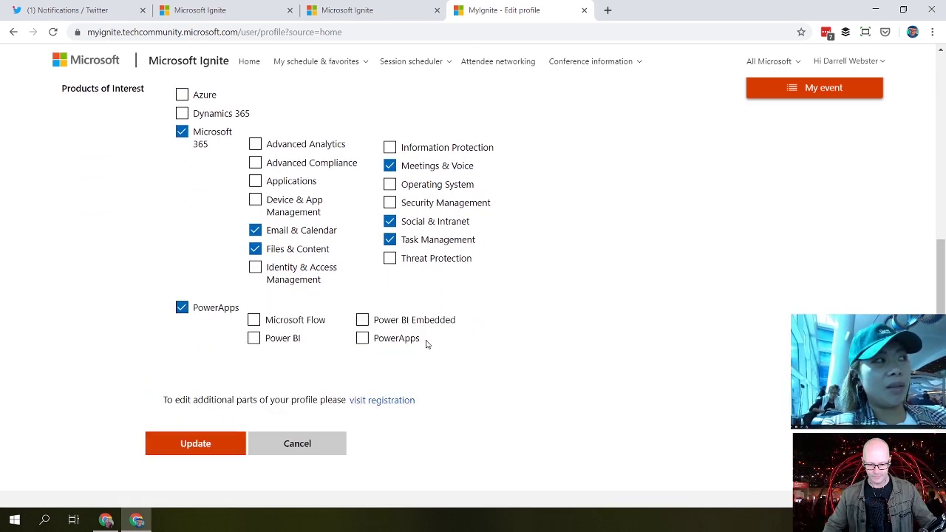
click(254, 320)
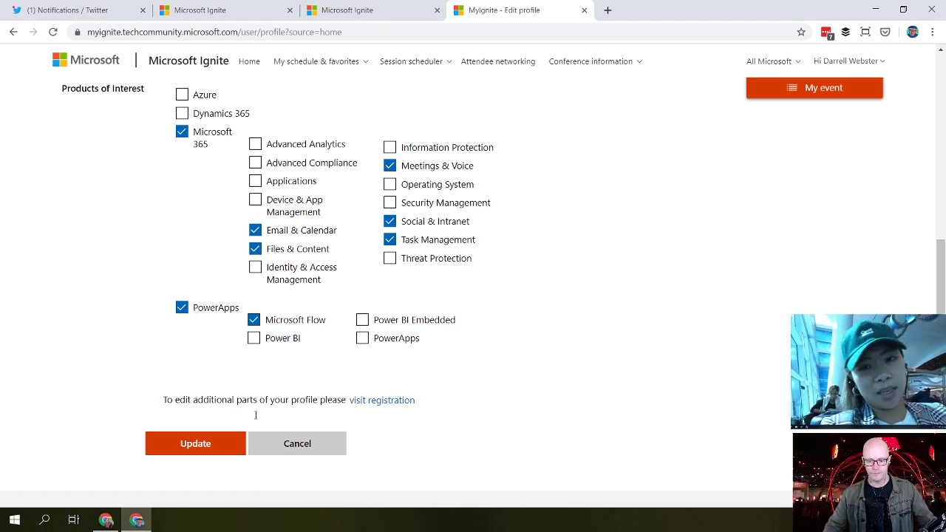
click(206, 446)
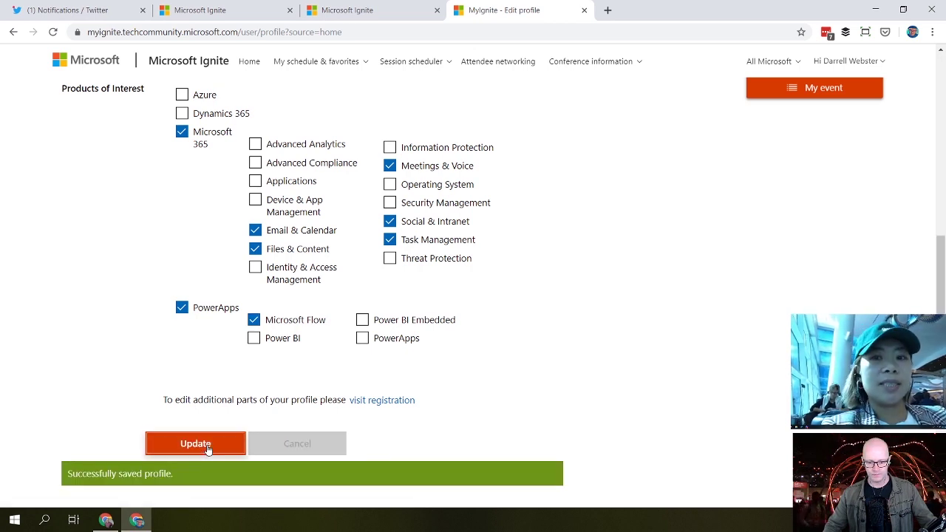
Step: Pick Other from the Industry list and update the profile
scroll(656, 333, up, 2)
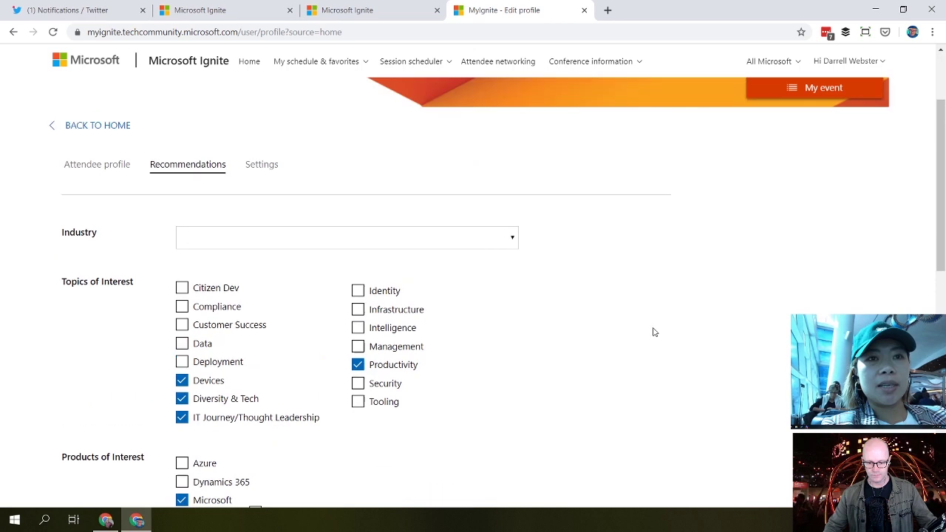
scroll(645, 330, up, 1)
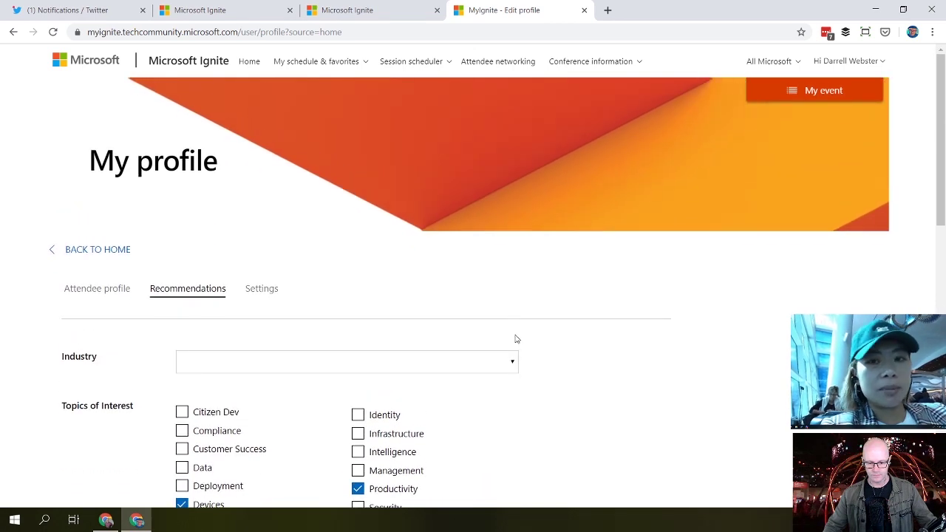
click(508, 362)
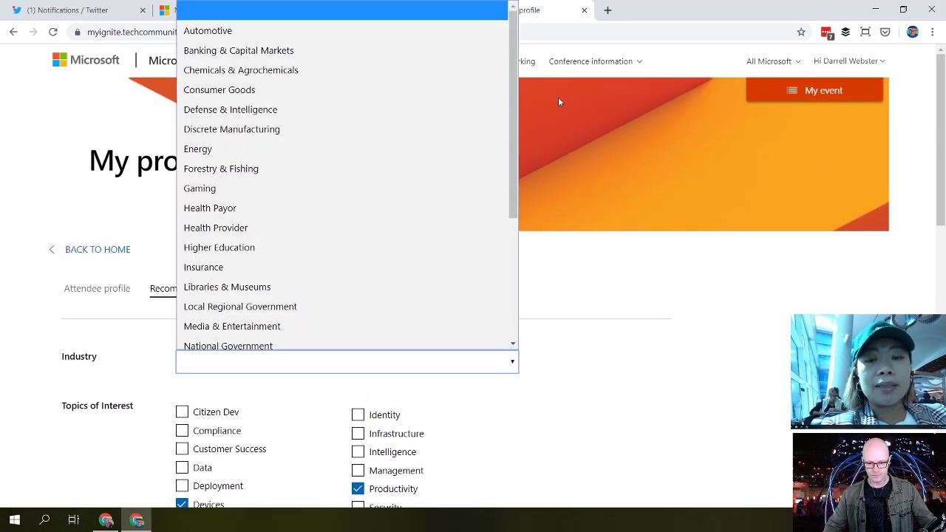
drag(517, 96, 519, 226)
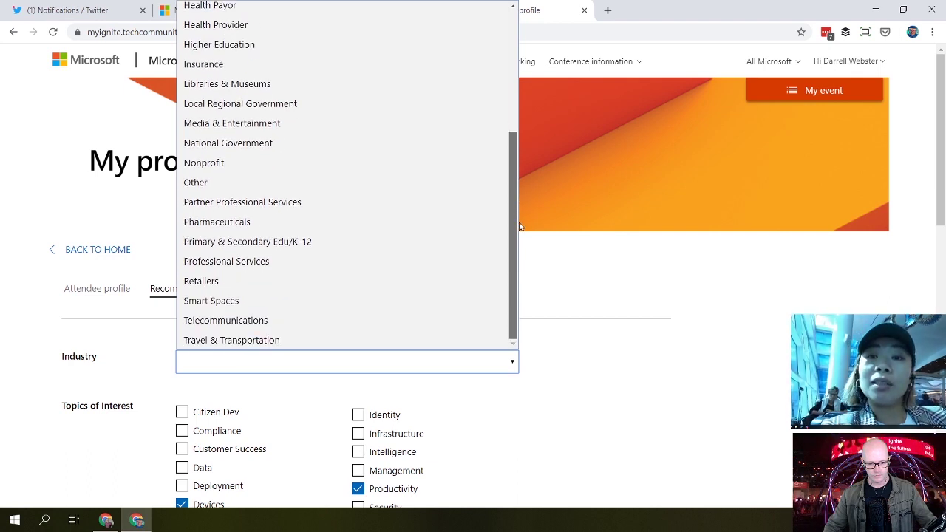
drag(516, 188, 495, 246)
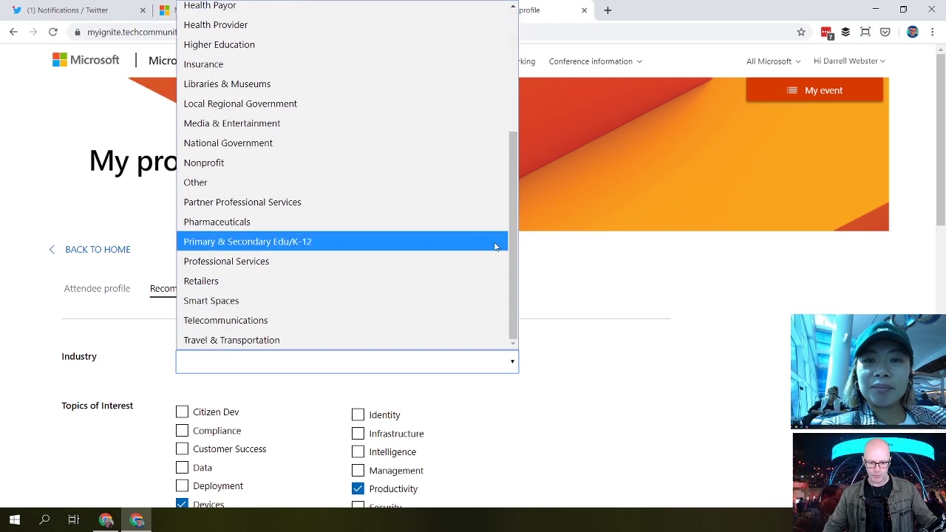
click(255, 185)
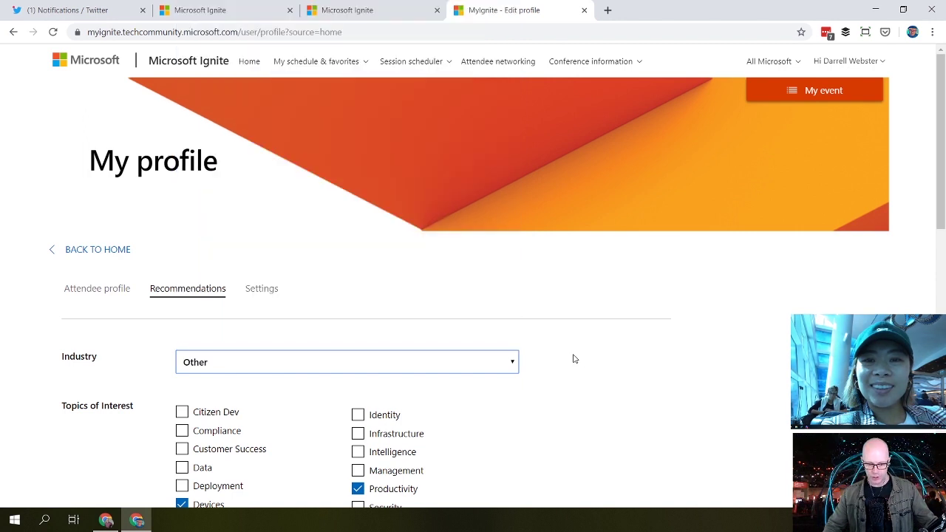
scroll(619, 365, down, 10)
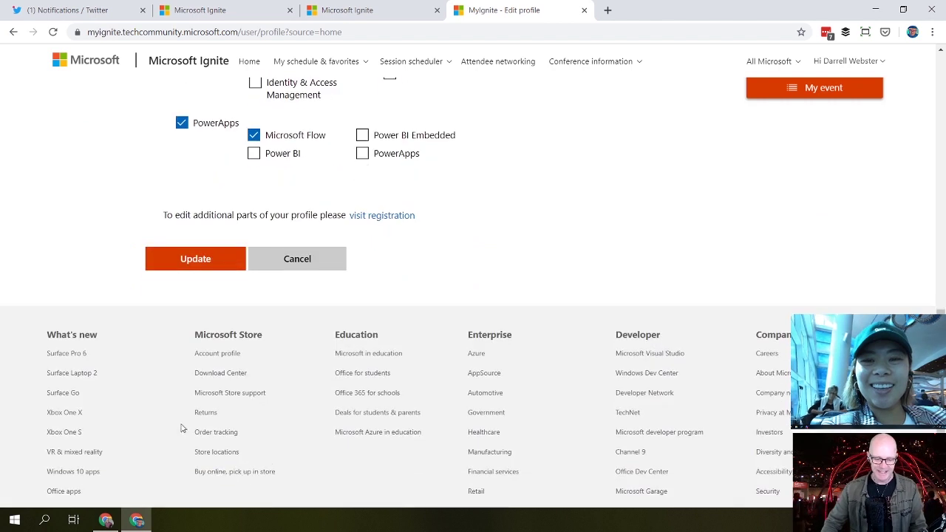
click(219, 266)
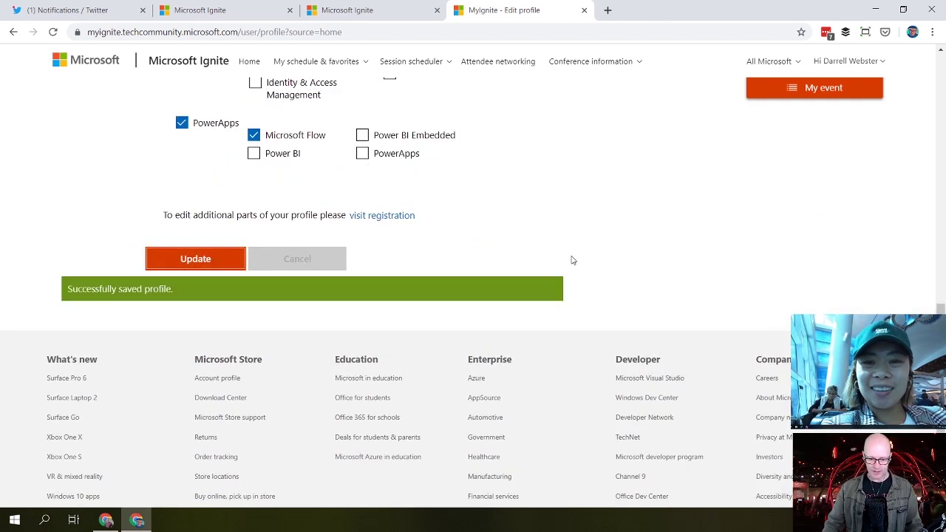
scroll(612, 268, up, 10)
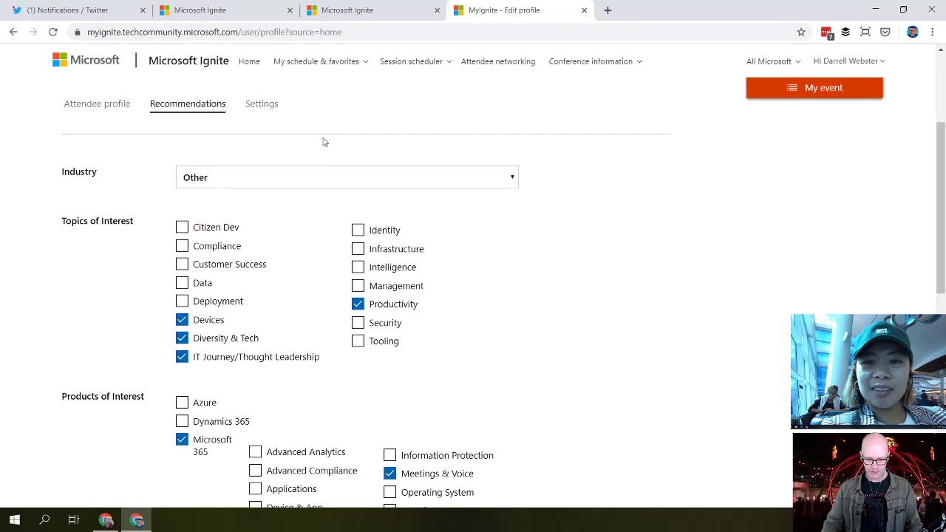
click(268, 107)
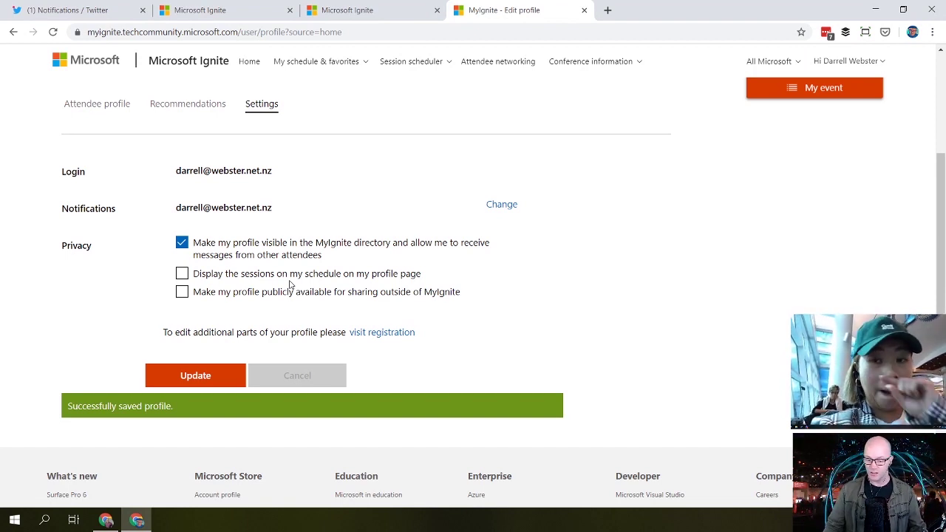
Step: Enable 'Display the sessions on my schedule' and 'Make my profile publicly available', then update
click(182, 274)
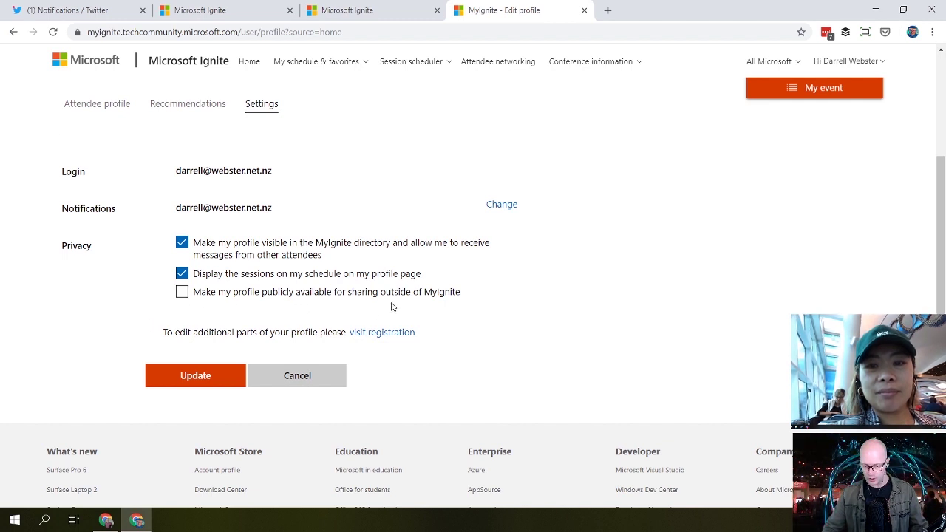
click(184, 293)
click(189, 378)
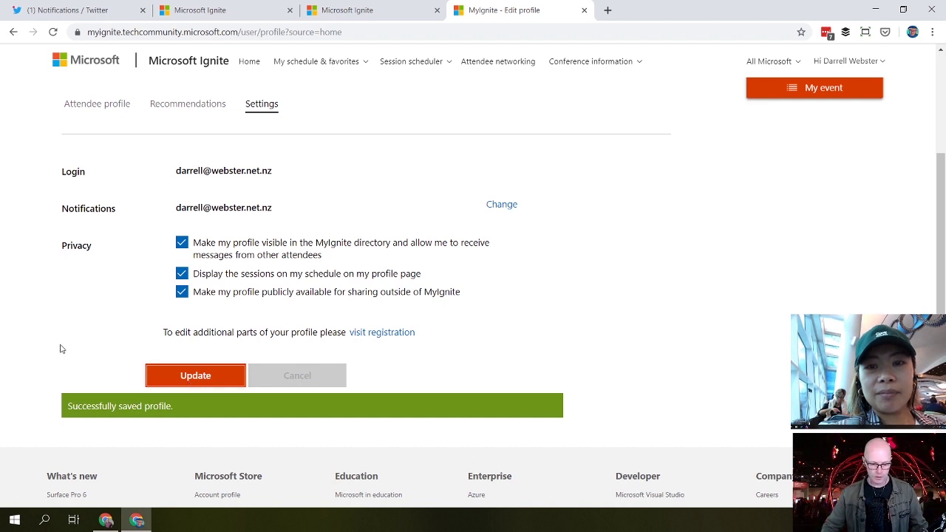
scroll(59, 354, up, 1)
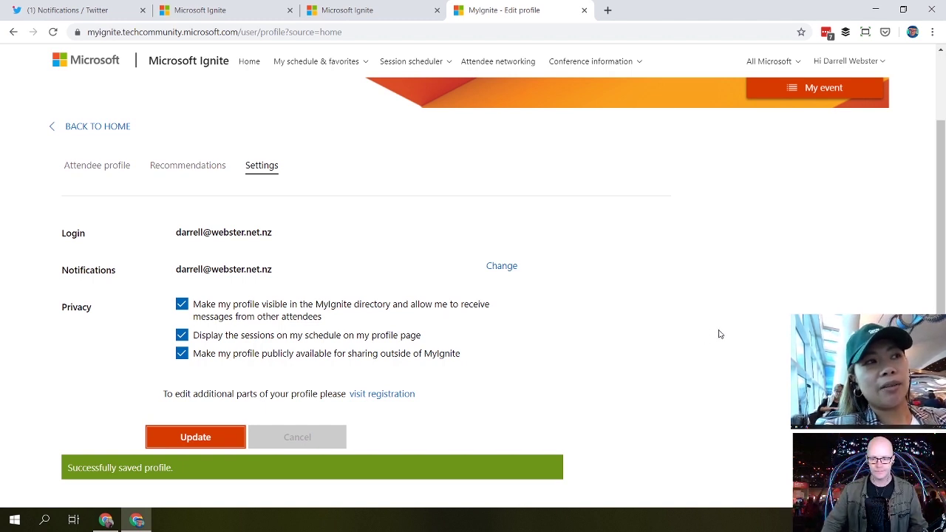
scroll(725, 332, up, 1)
scroll(725, 334, up, 1)
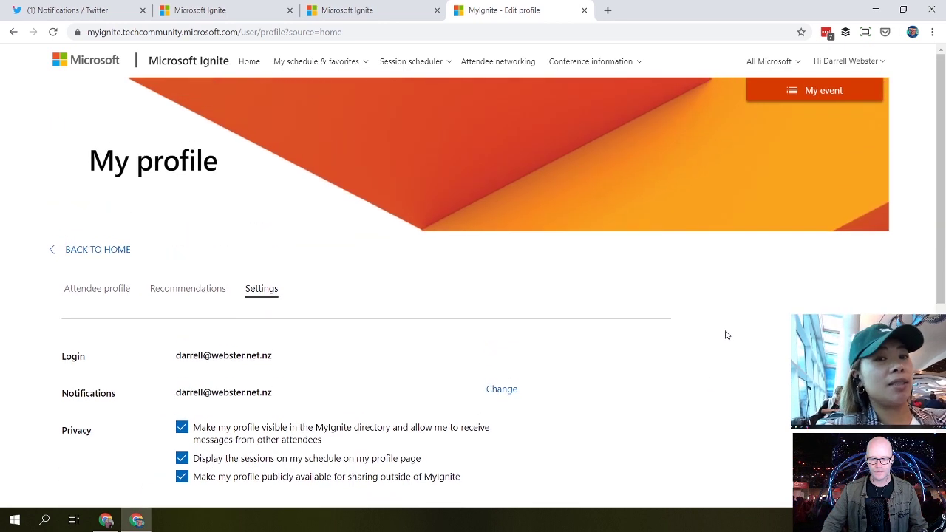
Step: Go back to the MyIgnite home page and scroll down to the Learning Paths section
click(107, 253)
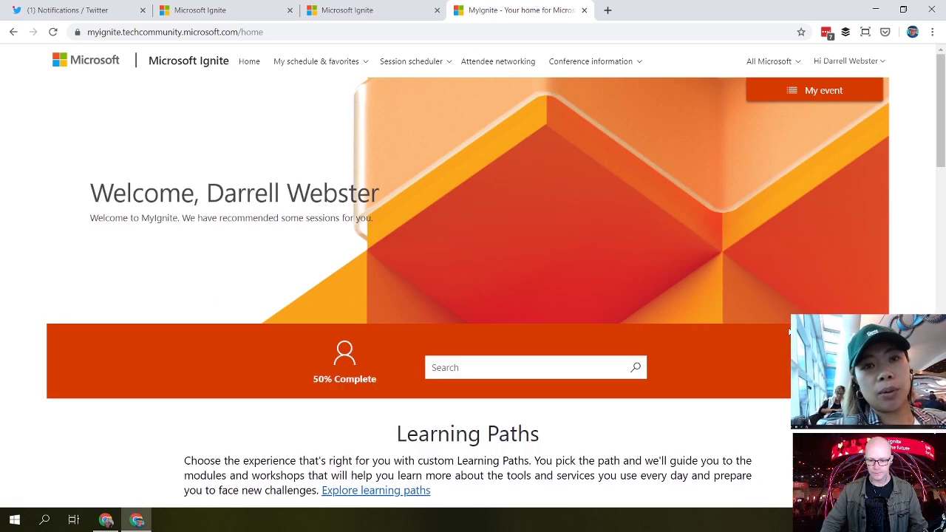
scroll(473, 288, down, 2)
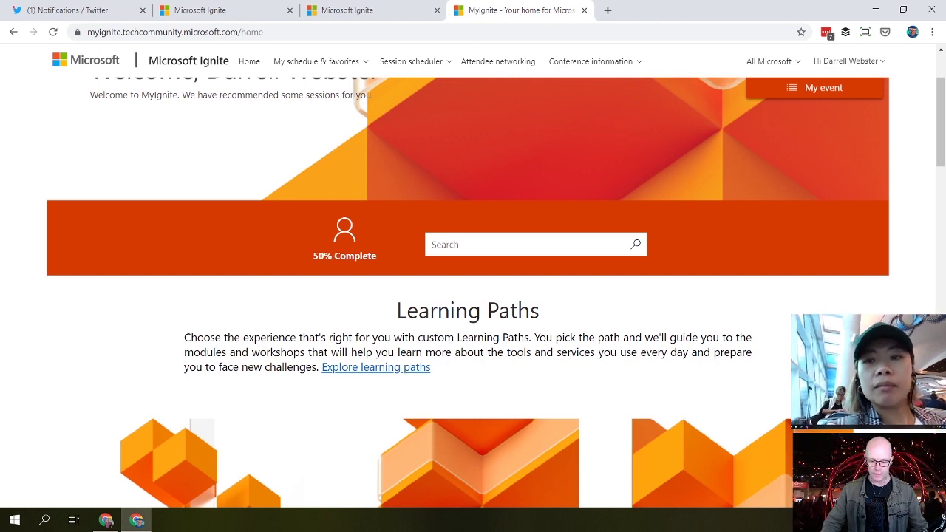
scroll(467, 295, down, 1)
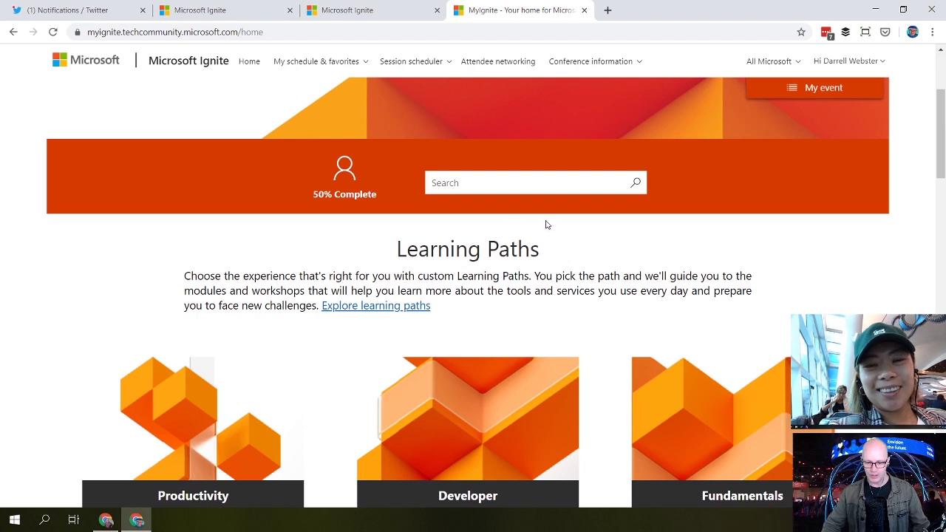
click(513, 184)
Step: Search for the speaker by name and schedule session THR2270, Microsoft Teams for IT admins
text(anne miche)
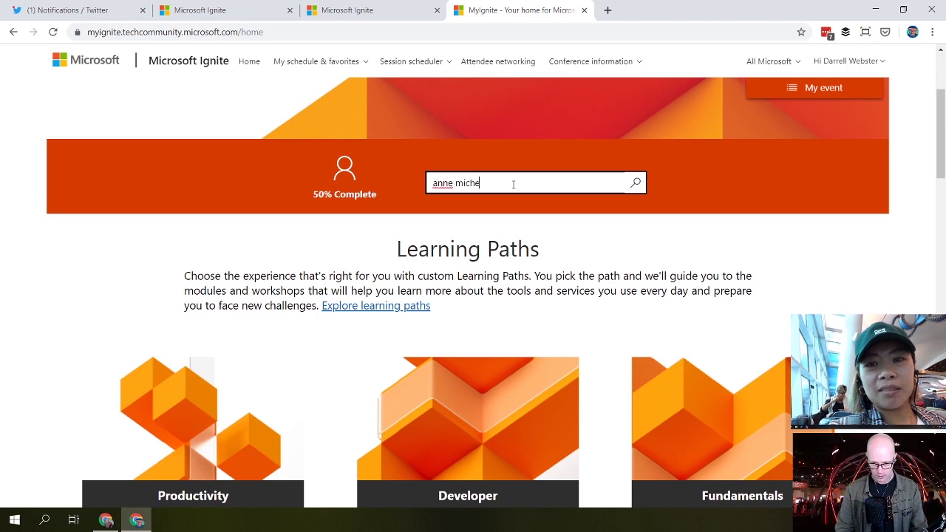
text(ls)
key(Return)
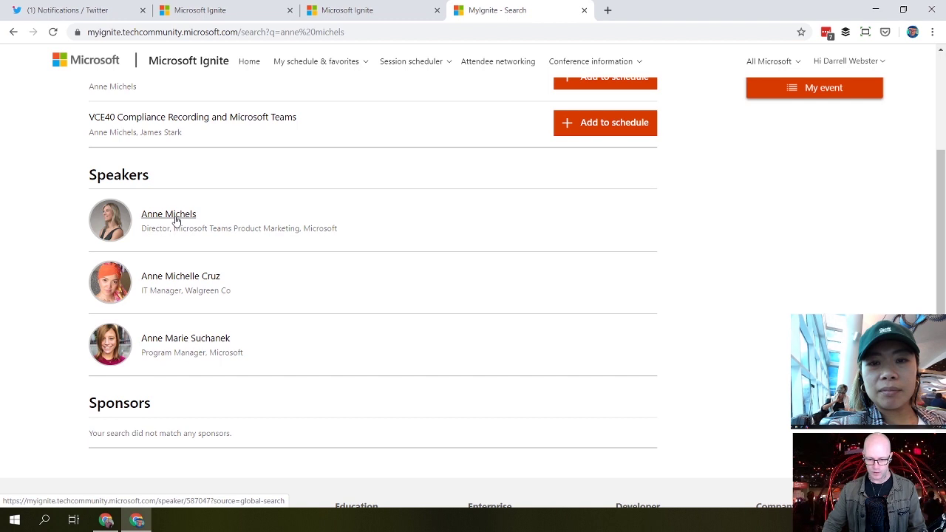
scroll(275, 243, up, 3)
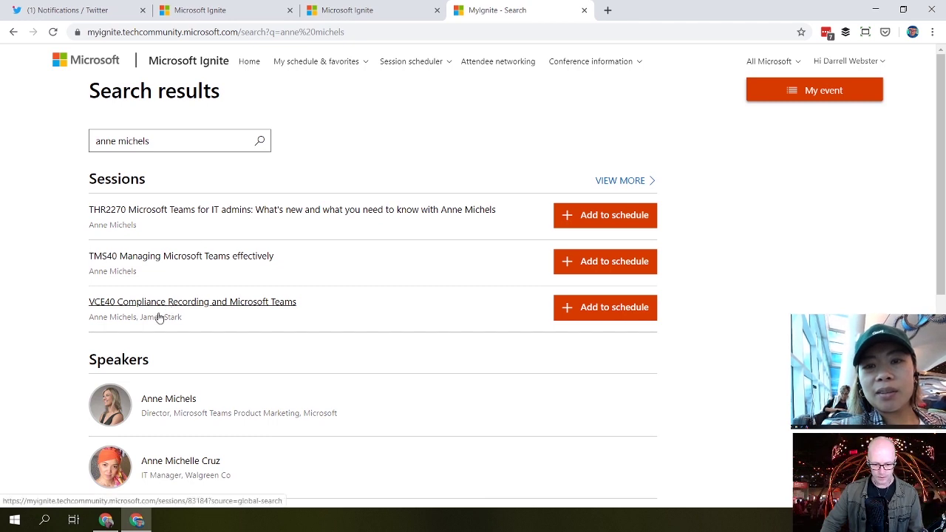
click(610, 222)
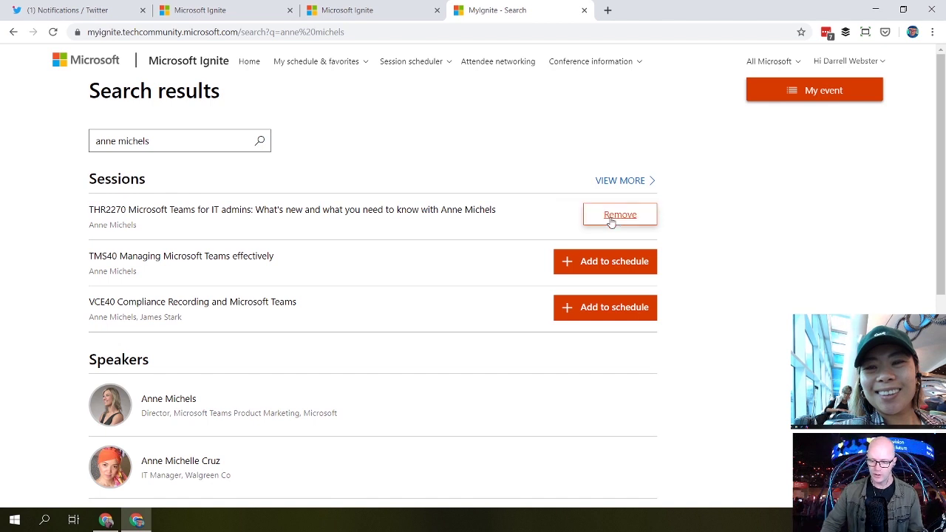
scroll(760, 229, down, 2)
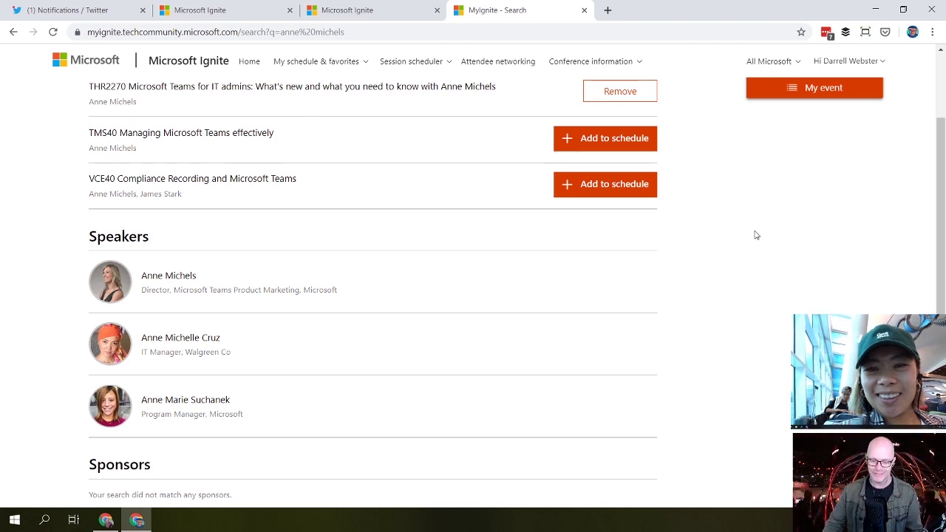
scroll(755, 234, down, 2)
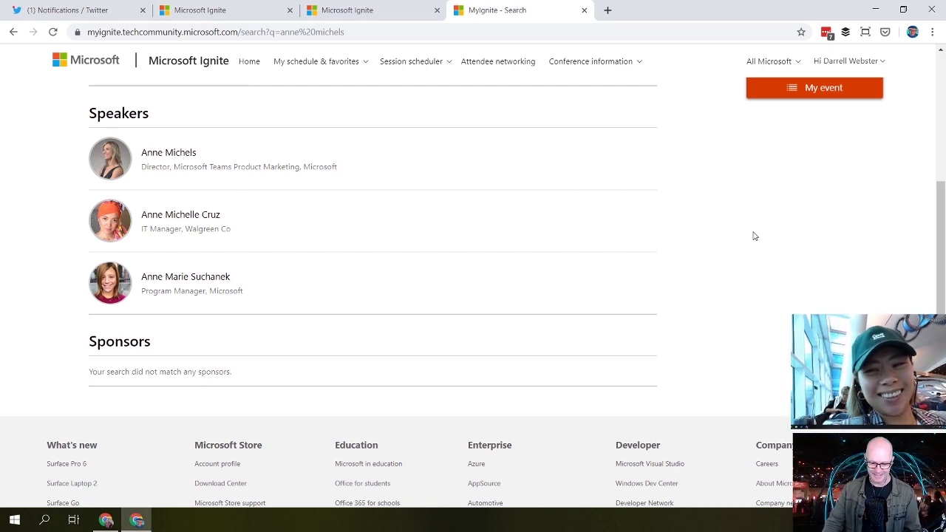
scroll(754, 236, up, 1)
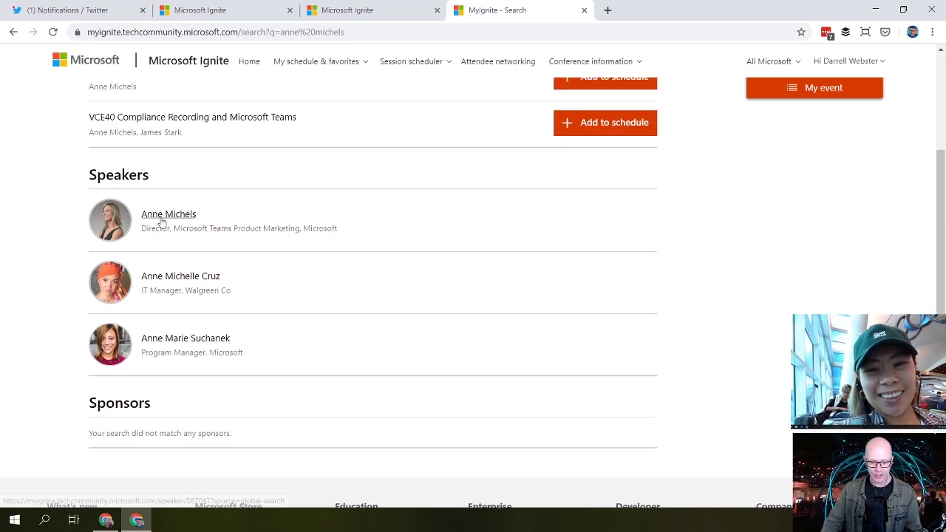
Step: Open the matching speaker's profile from the search results and review their listed sessions
click(161, 220)
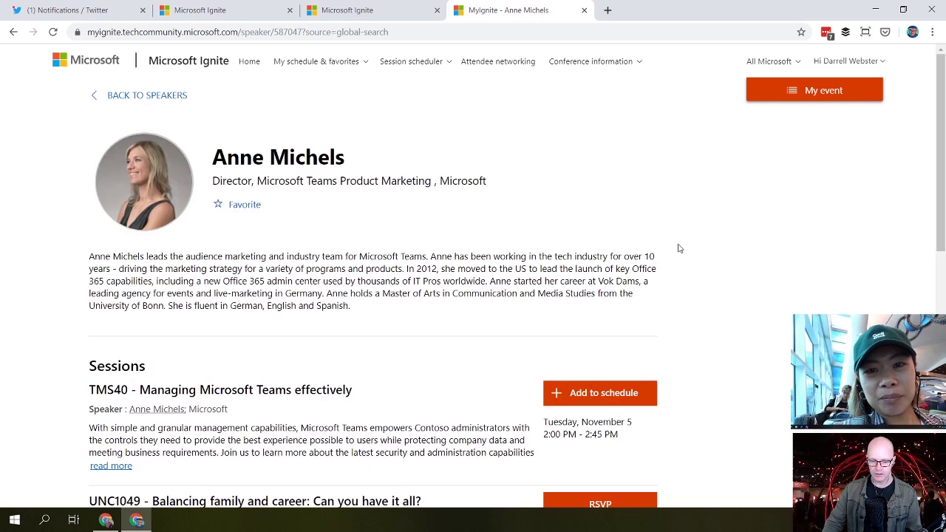
scroll(680, 248, down, 1)
scroll(683, 249, down, 1)
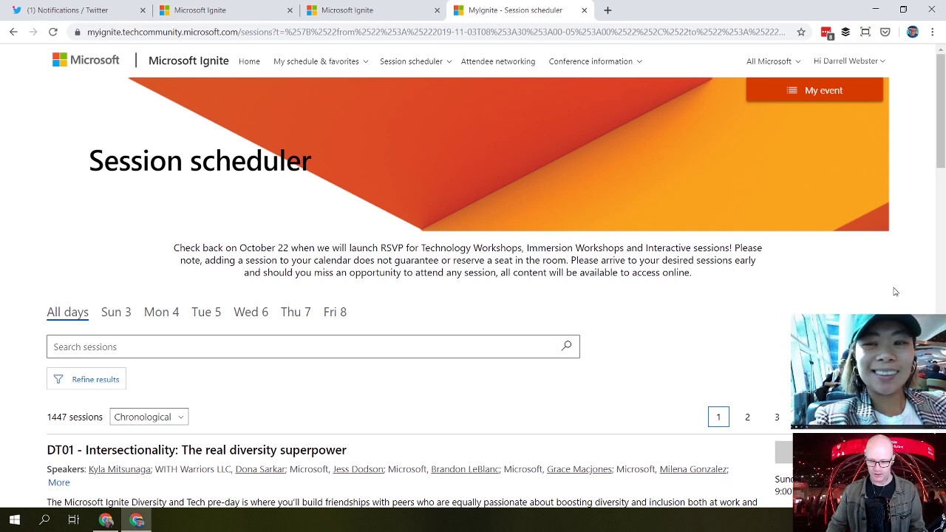
Step: Go back to the MyIgnite home page, where the profile shows 50% complete
scroll(907, 296, down, 1)
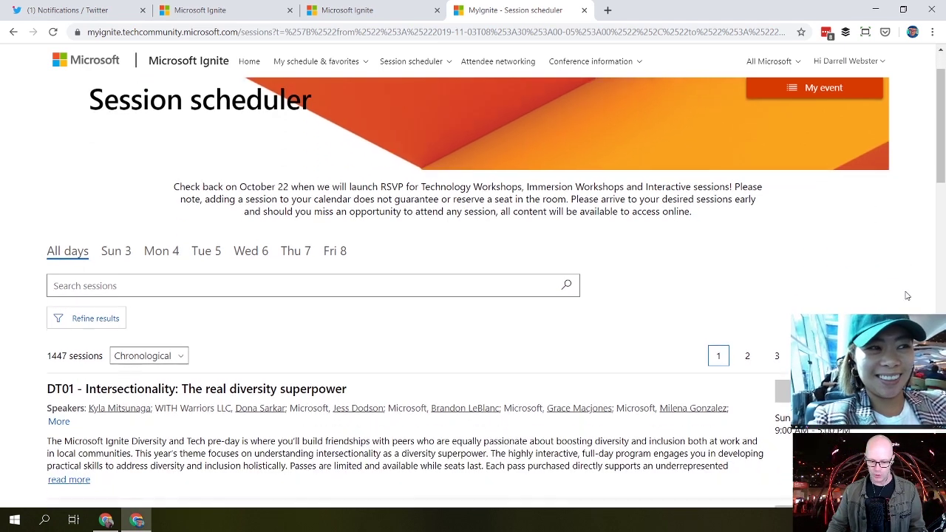
scroll(901, 294, up, 1)
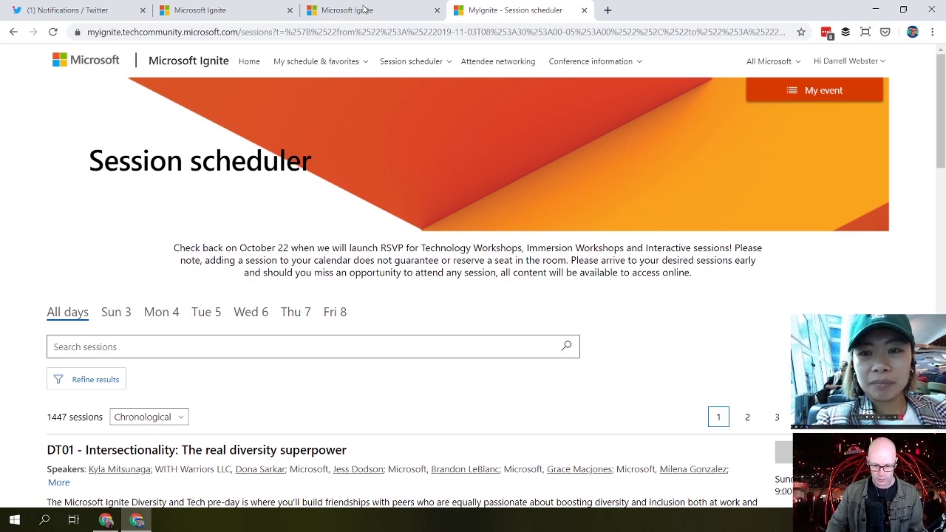
scroll(761, 313, down, 1)
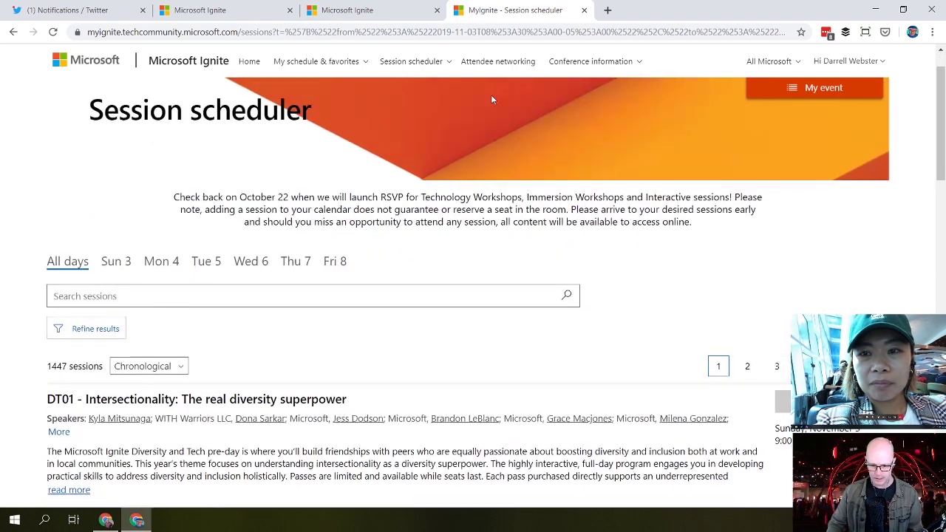
scroll(490, 95, up, 1)
click(253, 65)
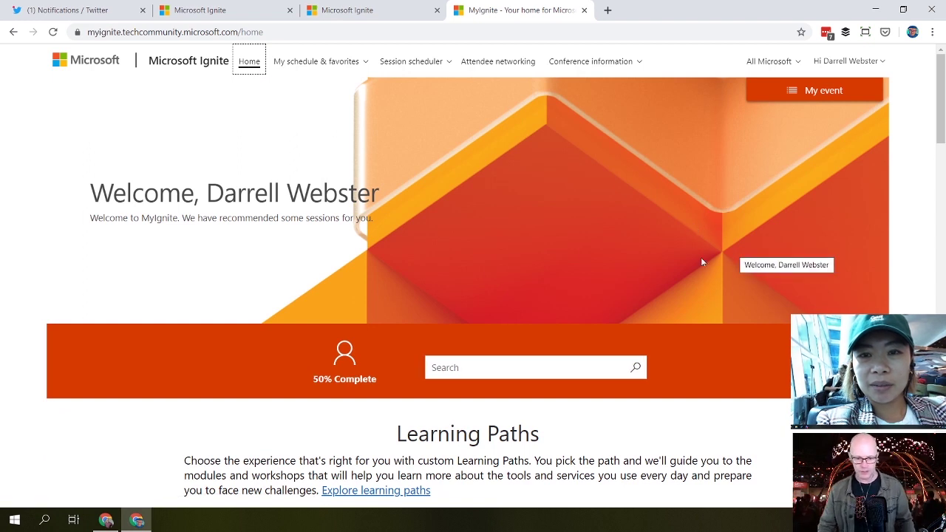
Step: Scroll down to the Learning Paths tiles and pick the Productivity path
scroll(762, 413, down, 1)
scroll(762, 413, down, 4)
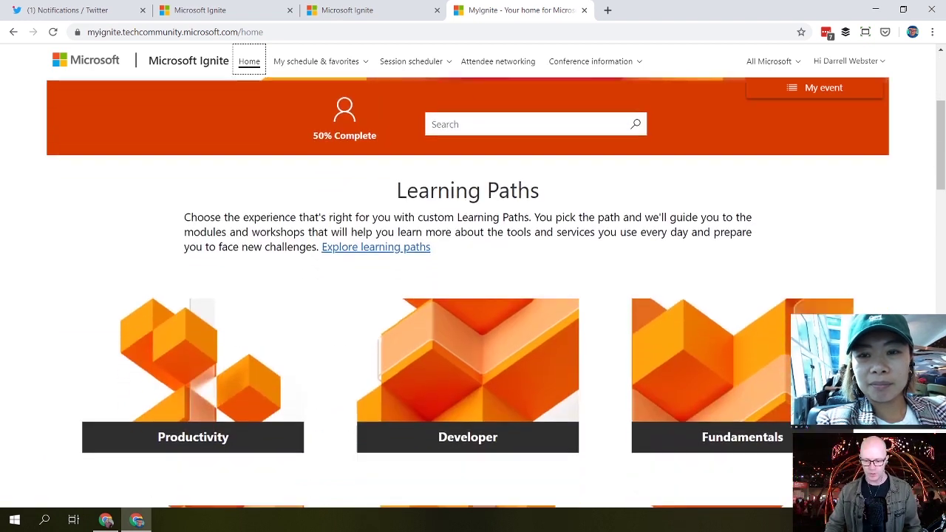
scroll(495, 293, down, 1)
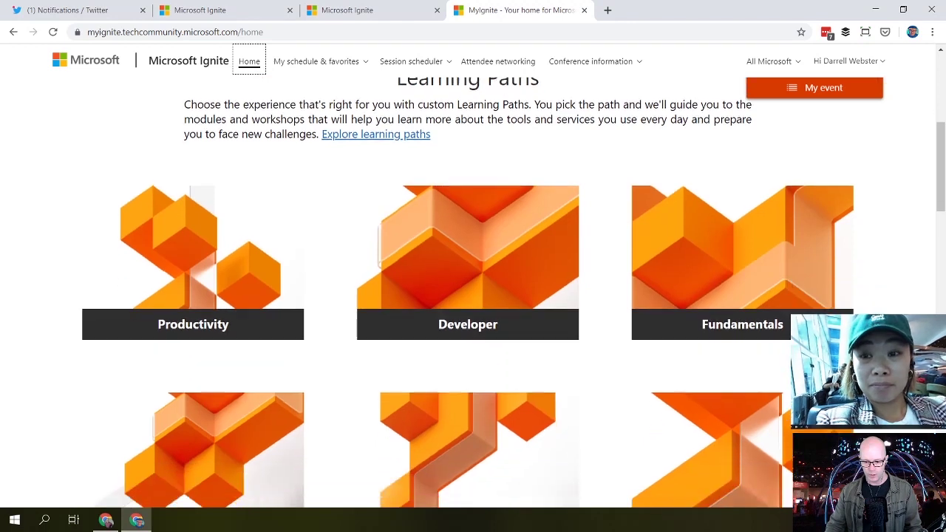
scroll(473, 296, down, 2)
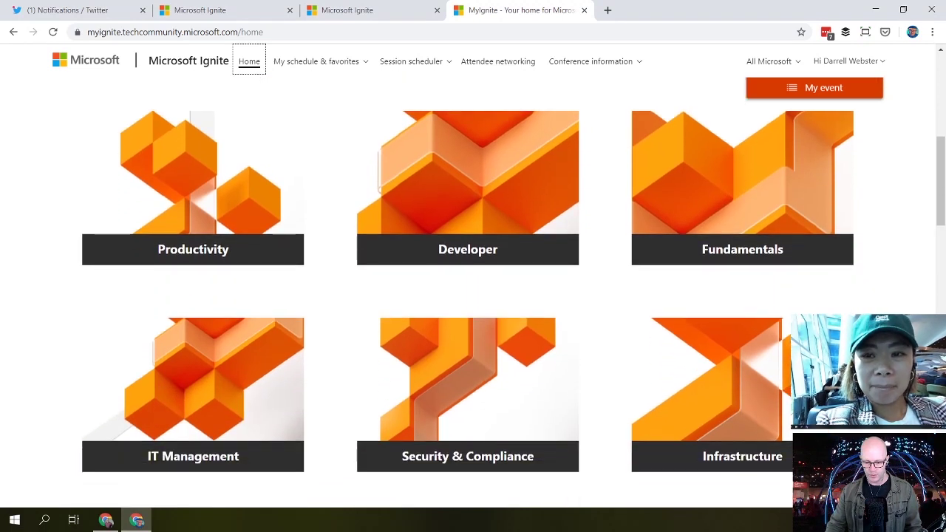
scroll(473, 295, up, 2)
scroll(472, 296, down, 1)
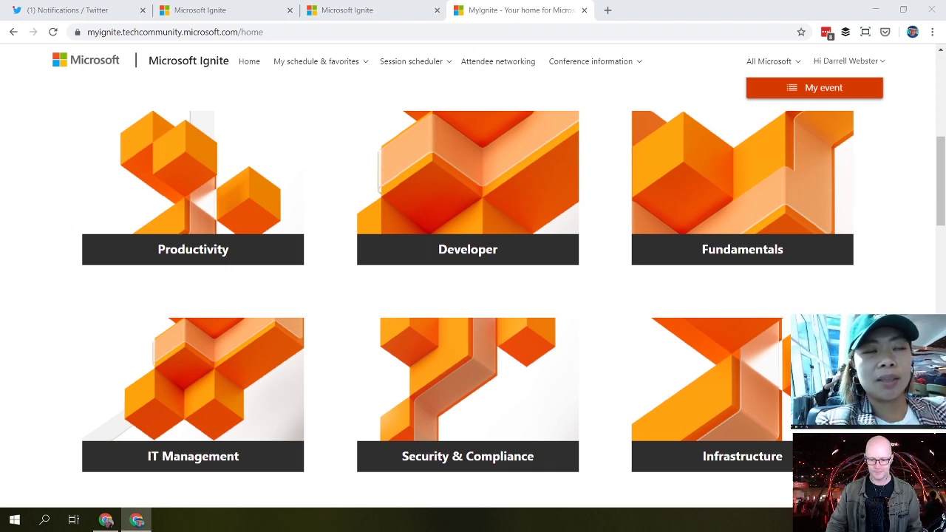
click(237, 202)
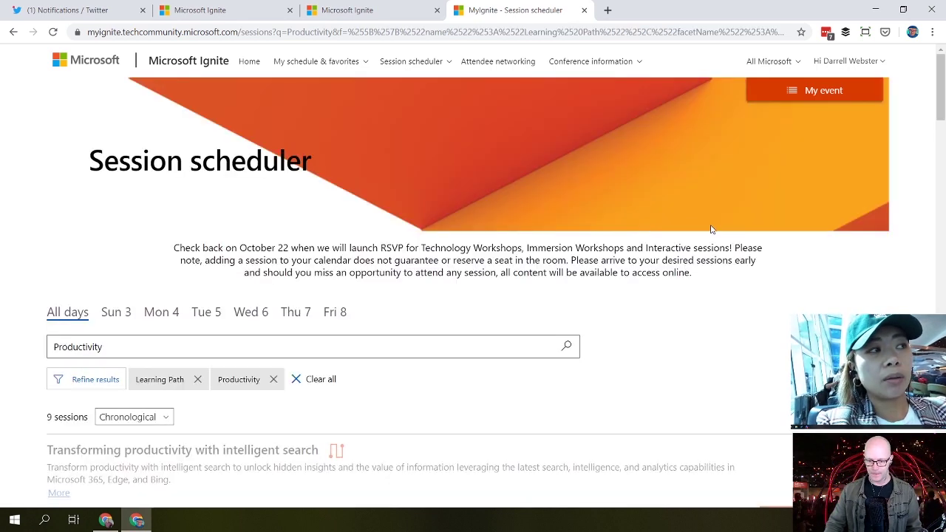
Step: Scroll through the 9 Productivity sessions down to their track cards
scroll(768, 288, down, 2)
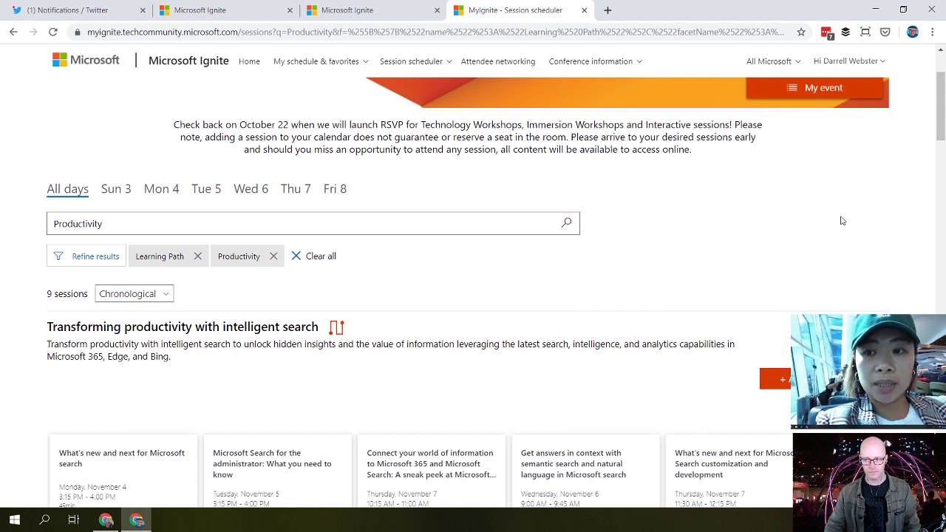
scroll(850, 213, down, 1)
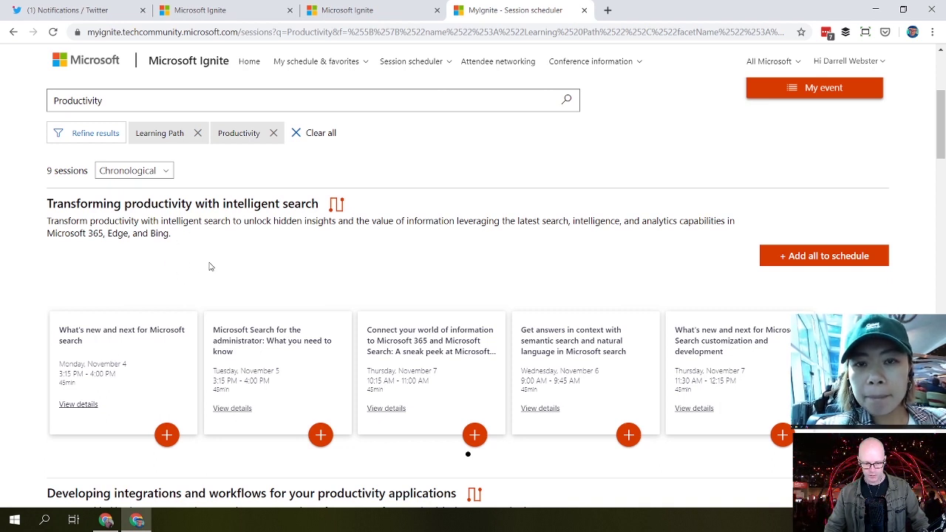
scroll(188, 286, down, 1)
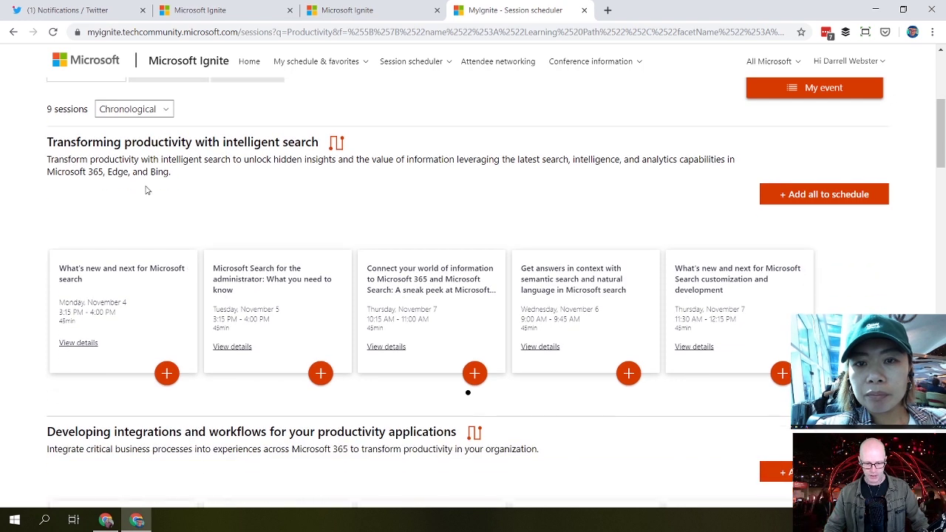
click(167, 111)
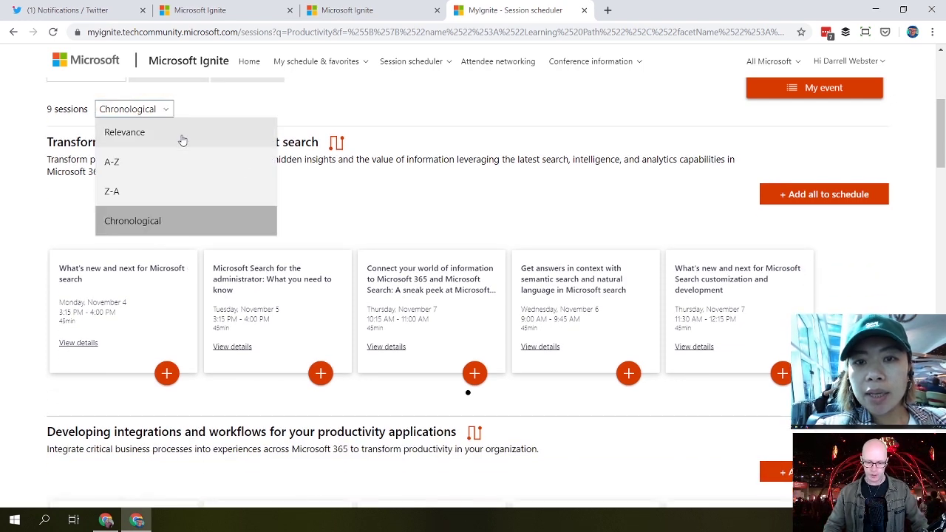
click(321, 207)
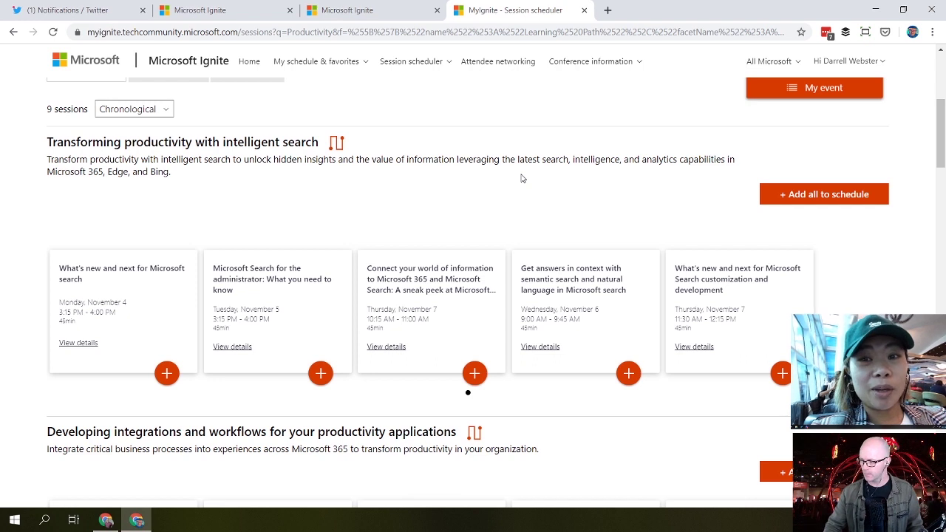
scroll(520, 178, down, 1)
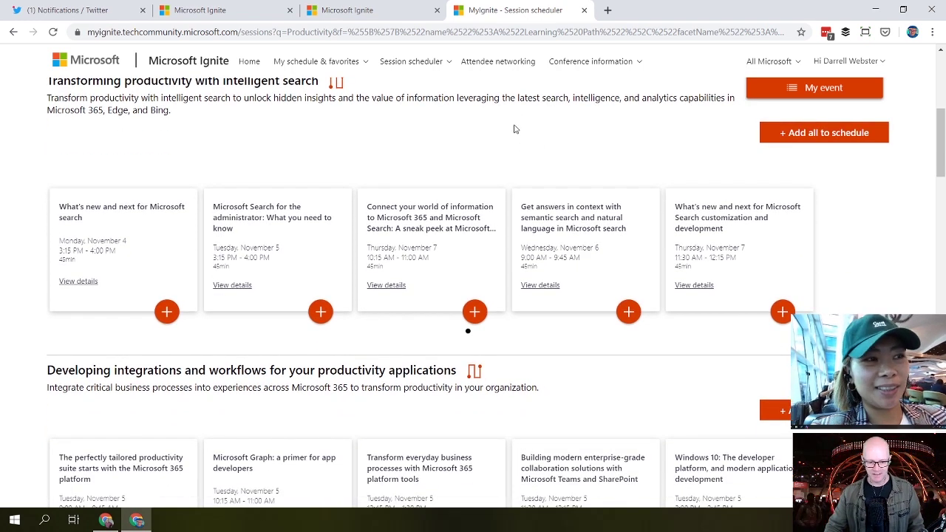
scroll(513, 127, up, 1)
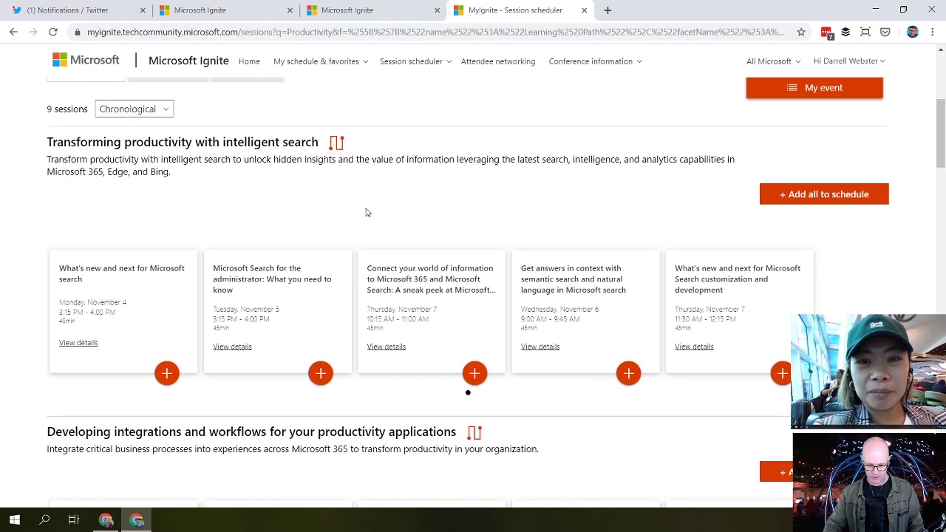
scroll(897, 247, down, 3)
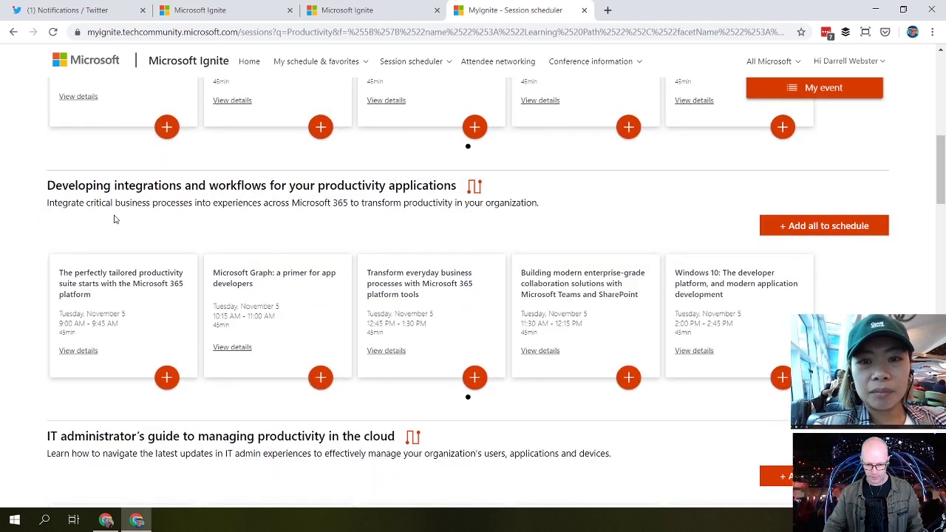
scroll(111, 219, down, 3)
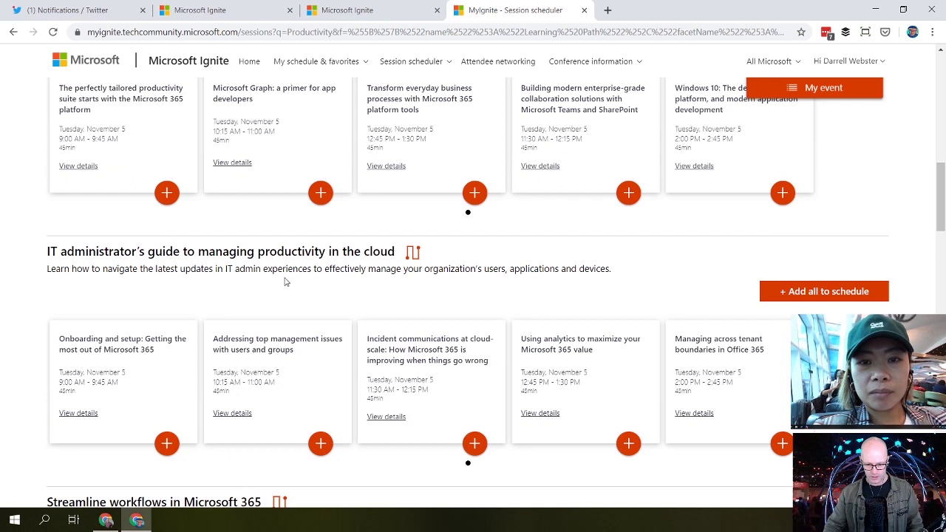
scroll(310, 279, down, 3)
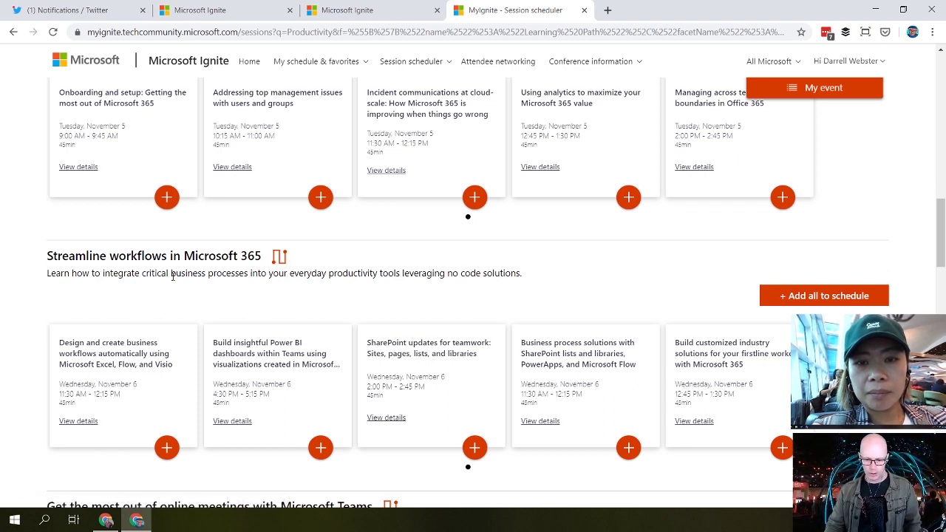
scroll(186, 304, down, 4)
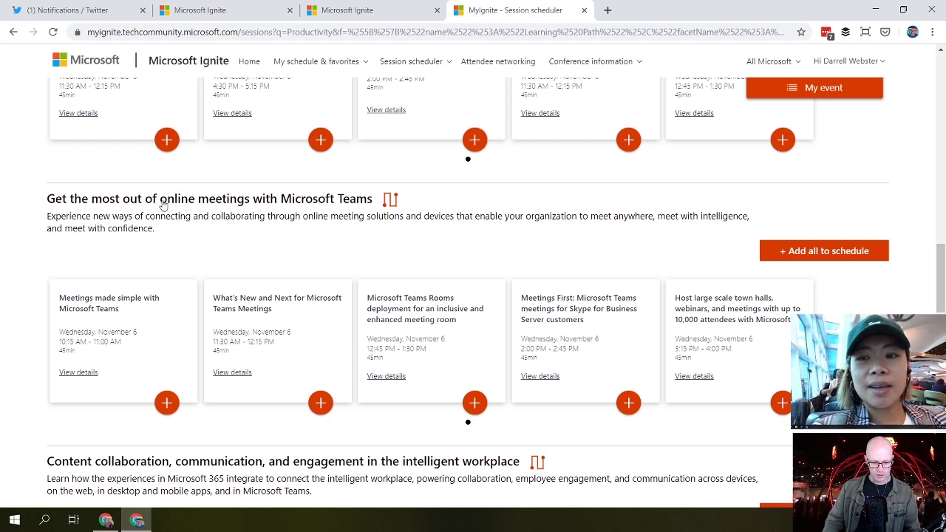
Step: Add the whole Teams online meetings track to the schedule, turning its five cards orange
click(820, 252)
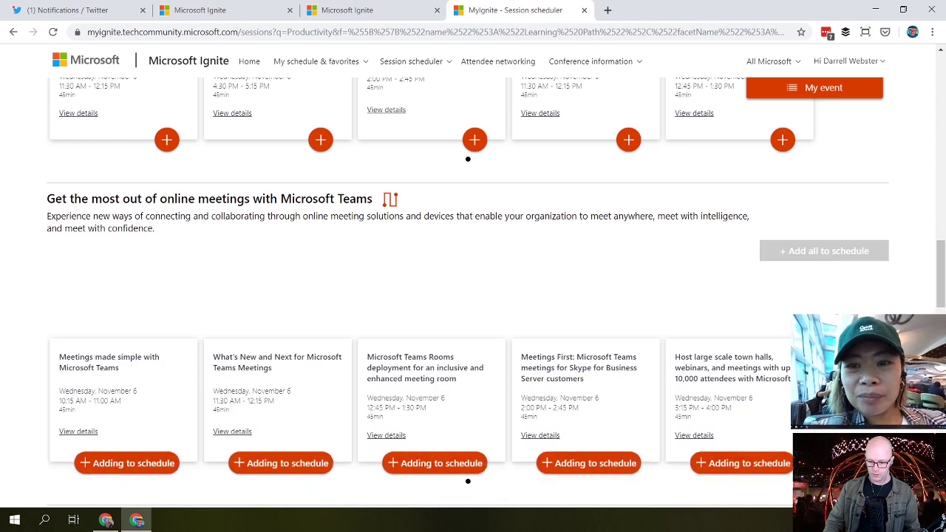
scroll(866, 292, down, 2)
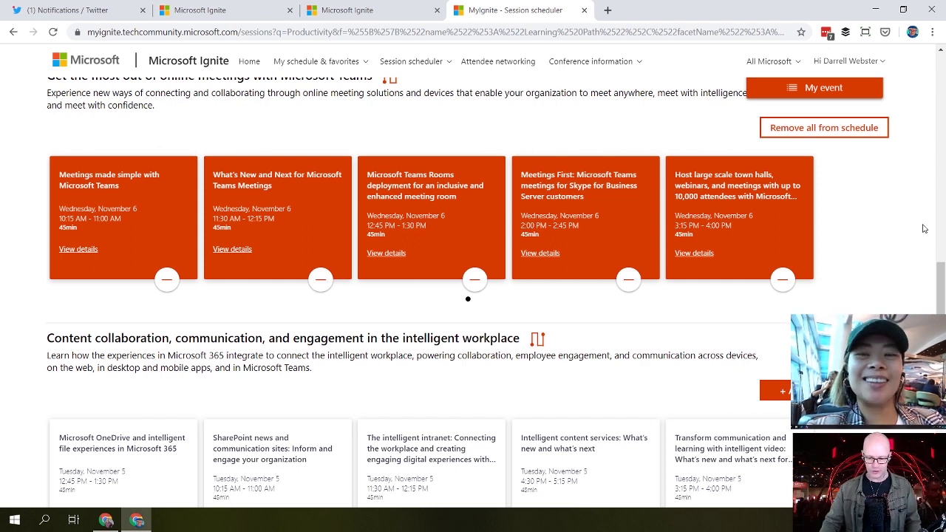
scroll(908, 248, down, 1)
scroll(907, 248, up, 10)
scroll(904, 237, up, 8)
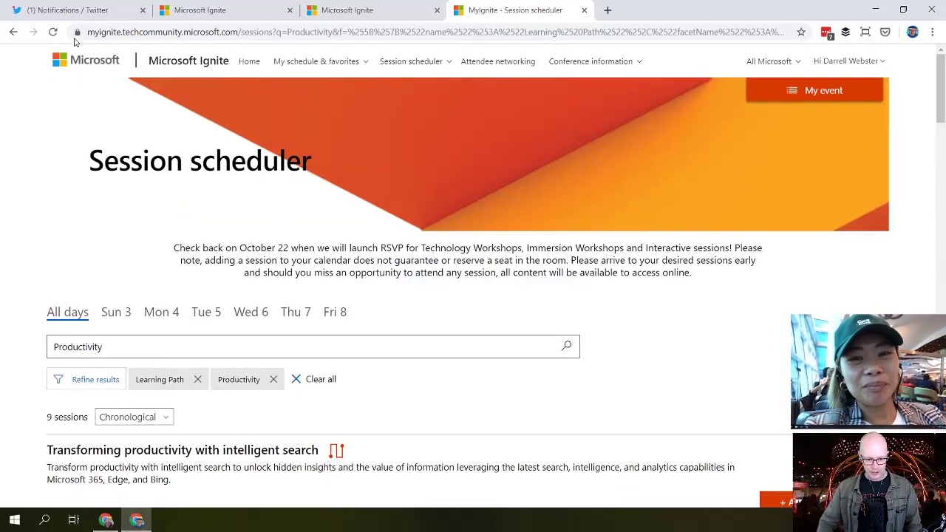
right_click(13, 32)
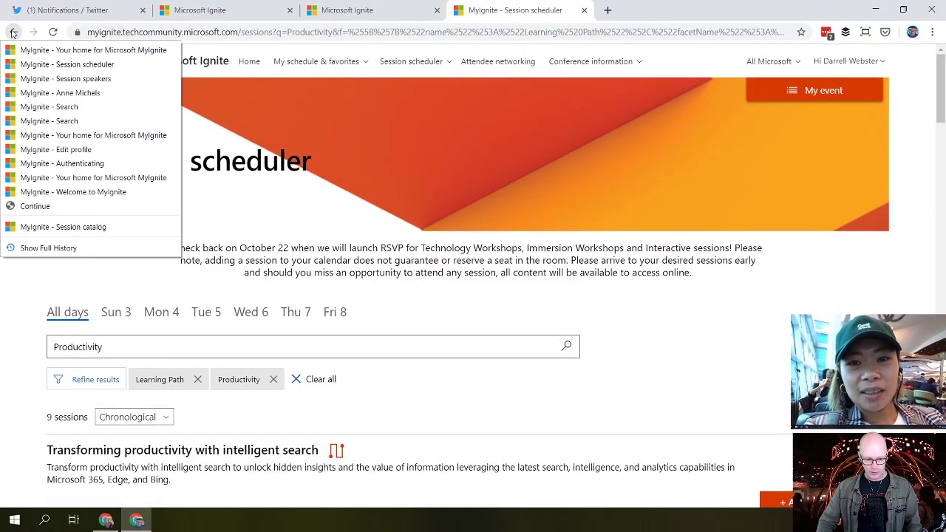
click(42, 52)
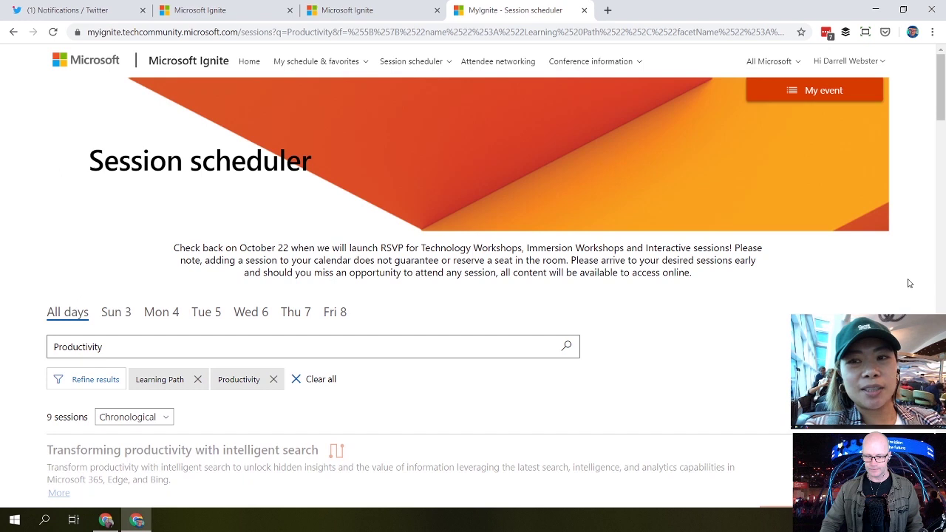
scroll(903, 311, down, 2)
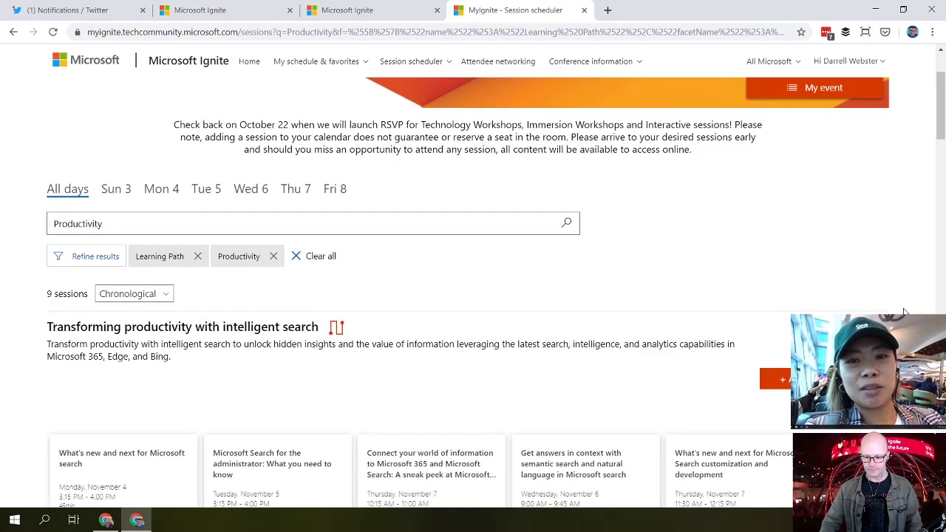
scroll(903, 311, down, 2)
scroll(903, 311, down, 1)
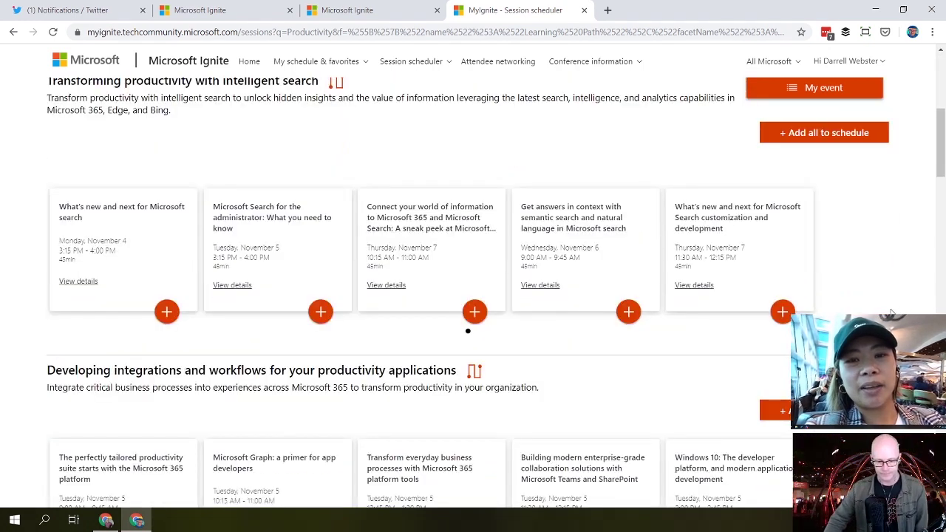
scroll(695, 318, up, 4)
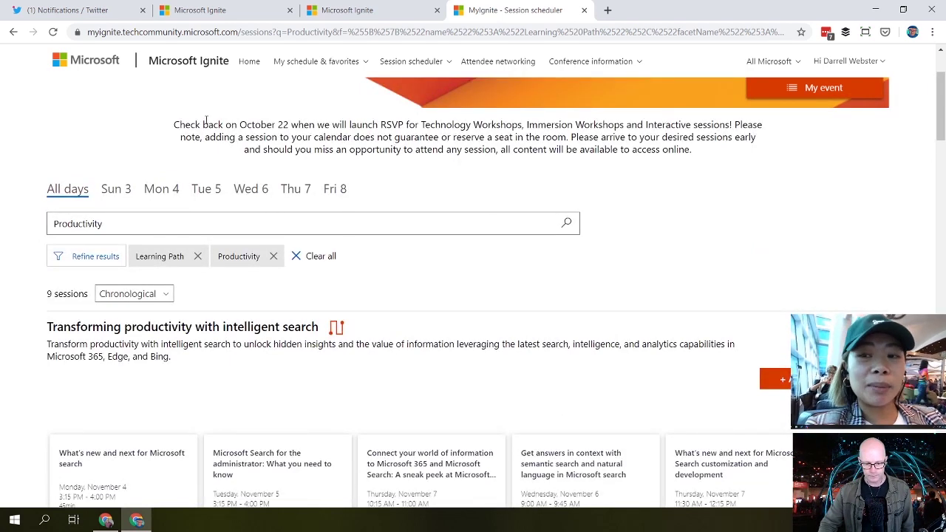
drag(173, 123, 288, 121)
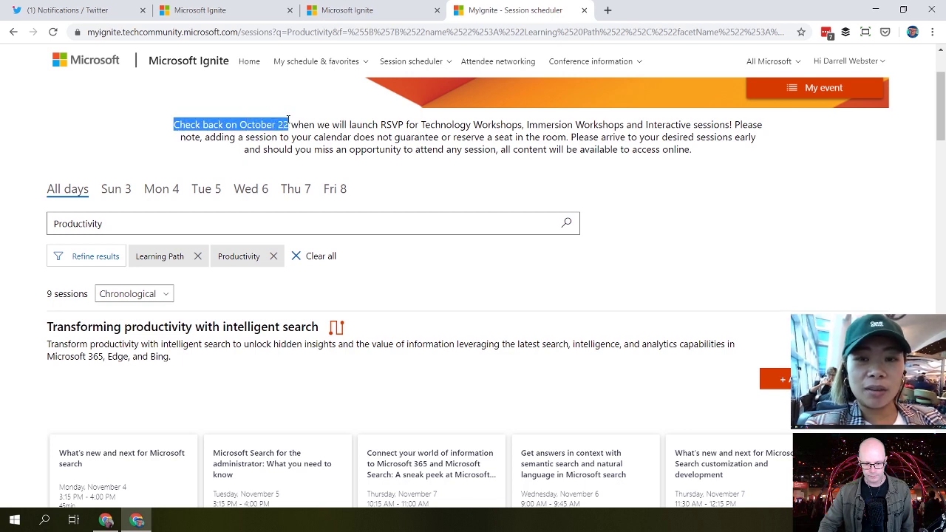
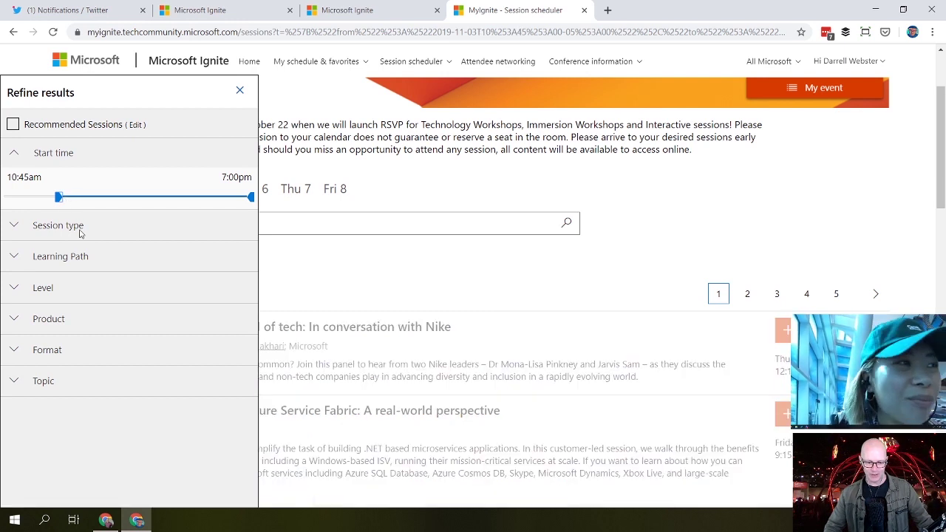
Step: Filter the session list to the 'Unconference: 75 minutes' session type, leaving 40 results
click(15, 227)
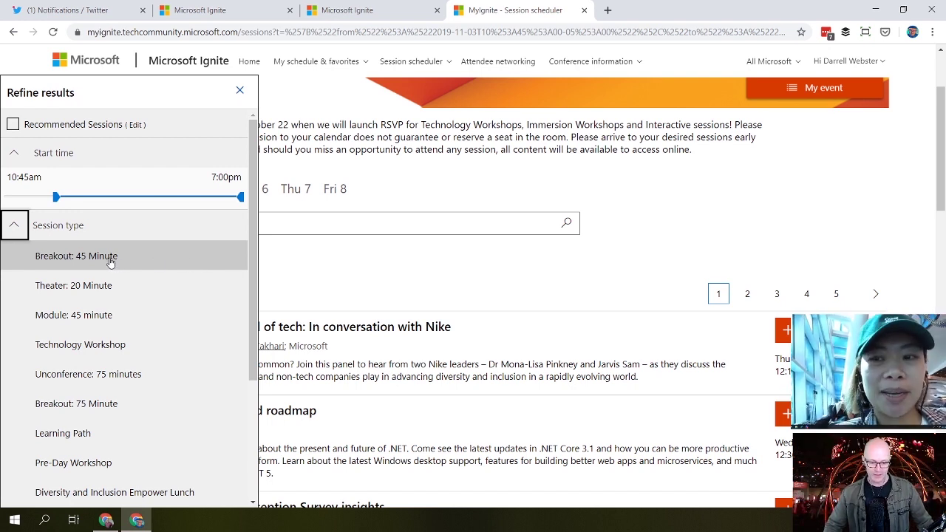
drag(254, 228, 253, 271)
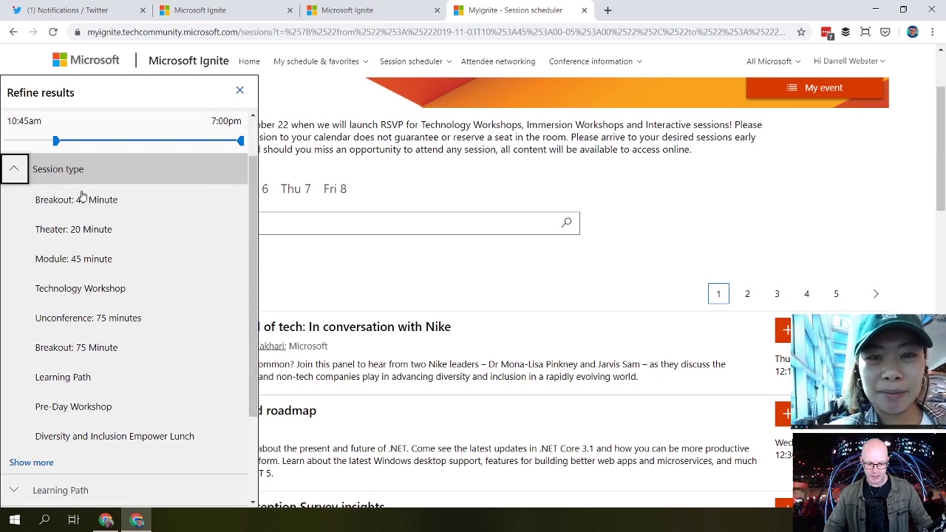
click(103, 323)
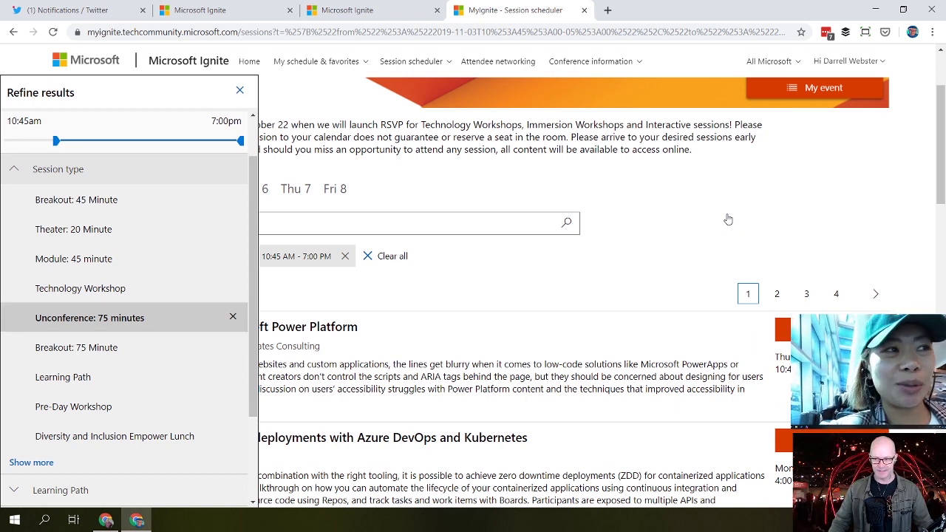
click(728, 218)
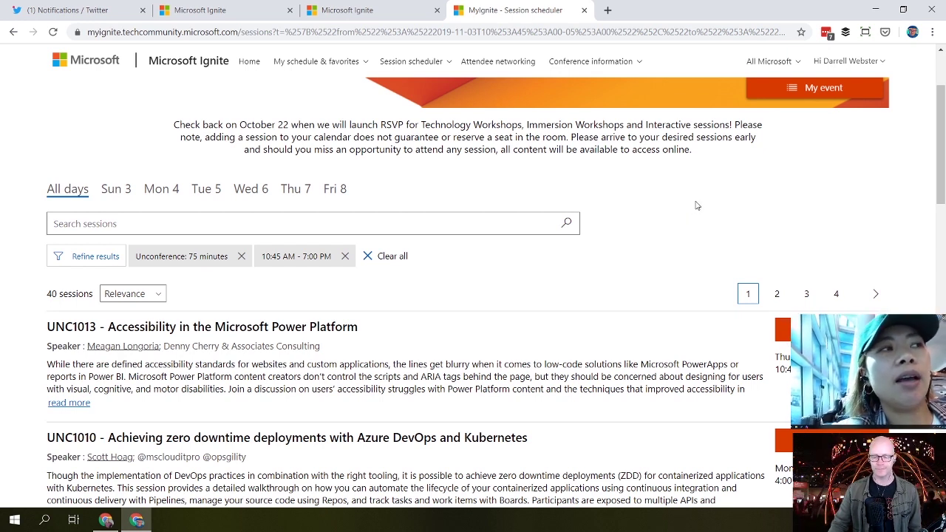
Step: Remove the 10:45 AM - 7:00 PM time filter to list all 49 Unconference sessions
scroll(660, 205, down, 1)
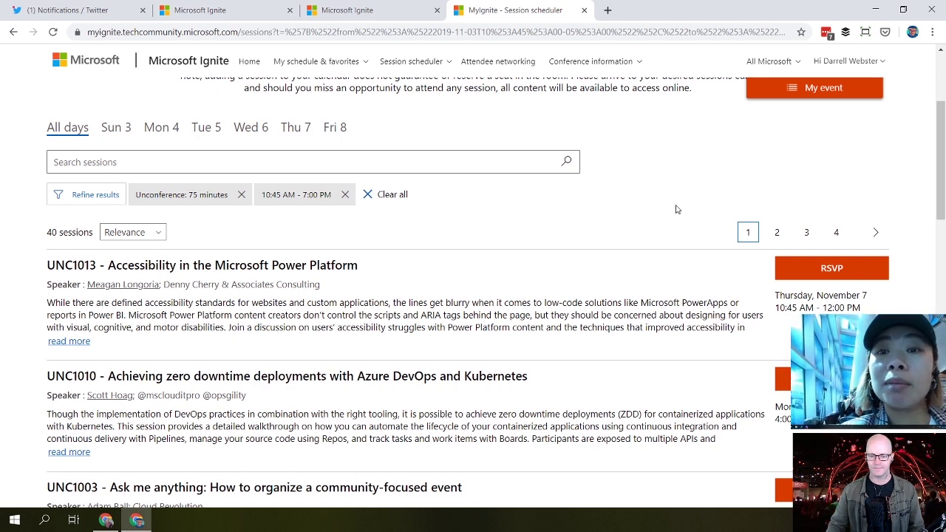
scroll(675, 209, down, 1)
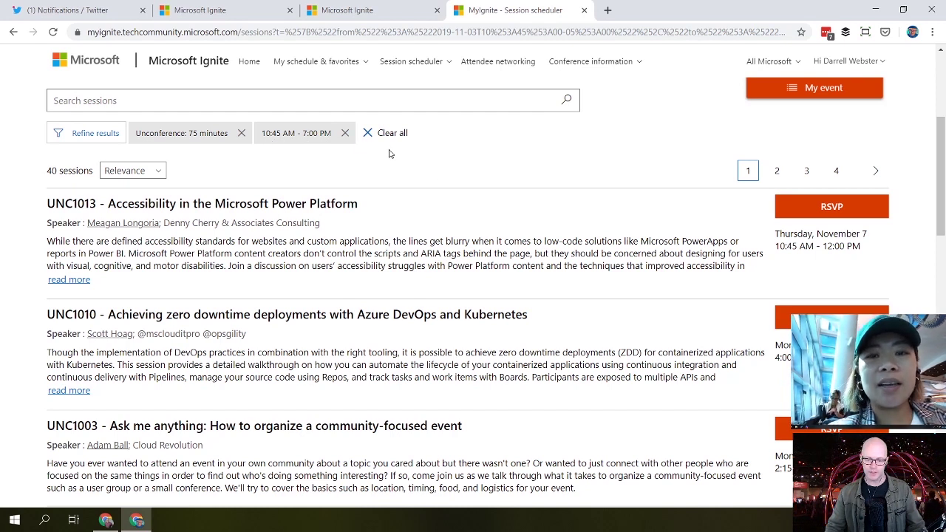
click(344, 133)
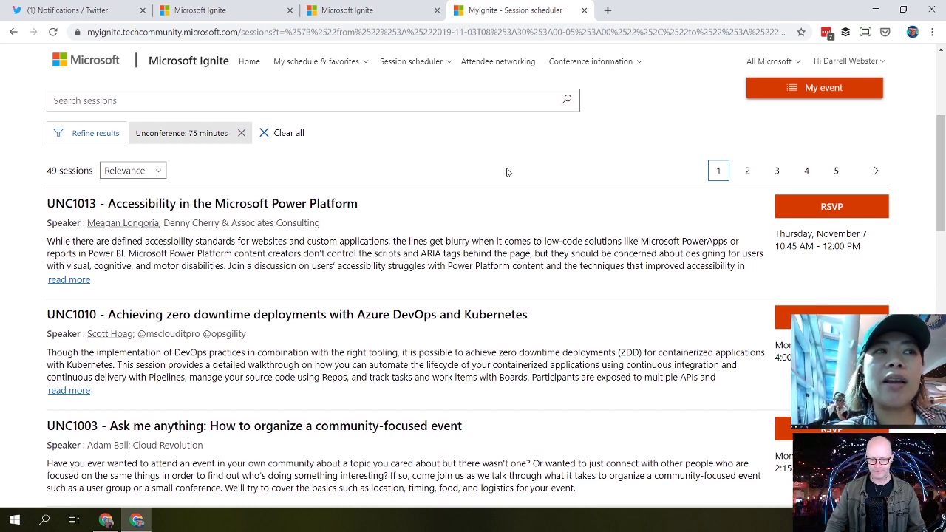
Step: Start an RSVP for session UNC1003, then decline the reservation
scroll(507, 172, down, 1)
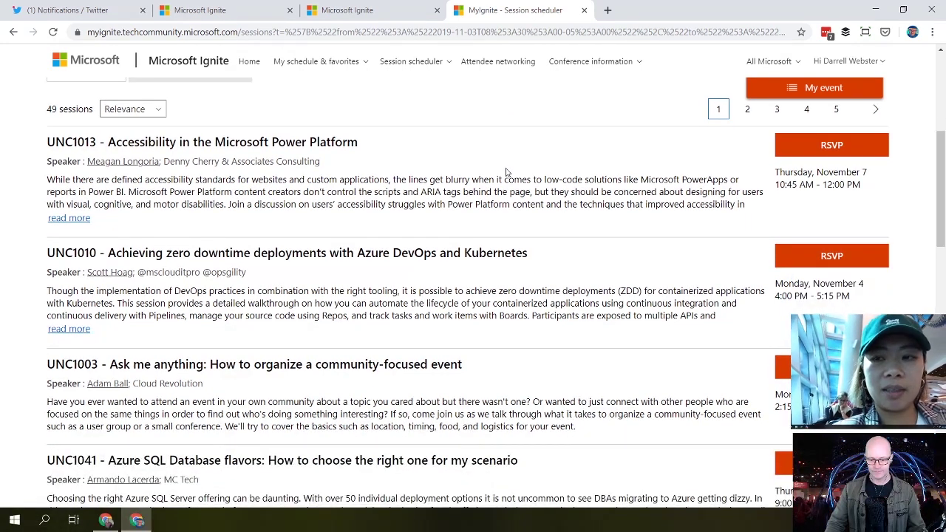
scroll(506, 172, down, 1)
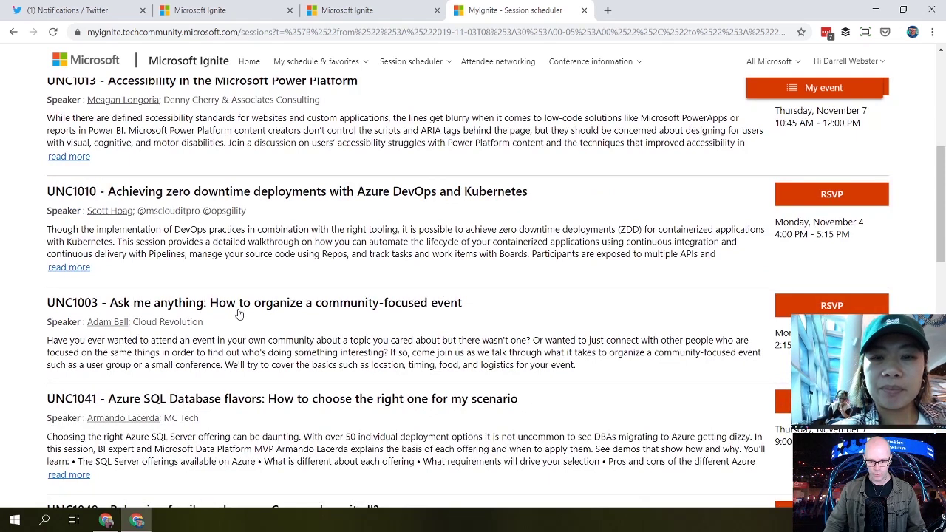
click(834, 307)
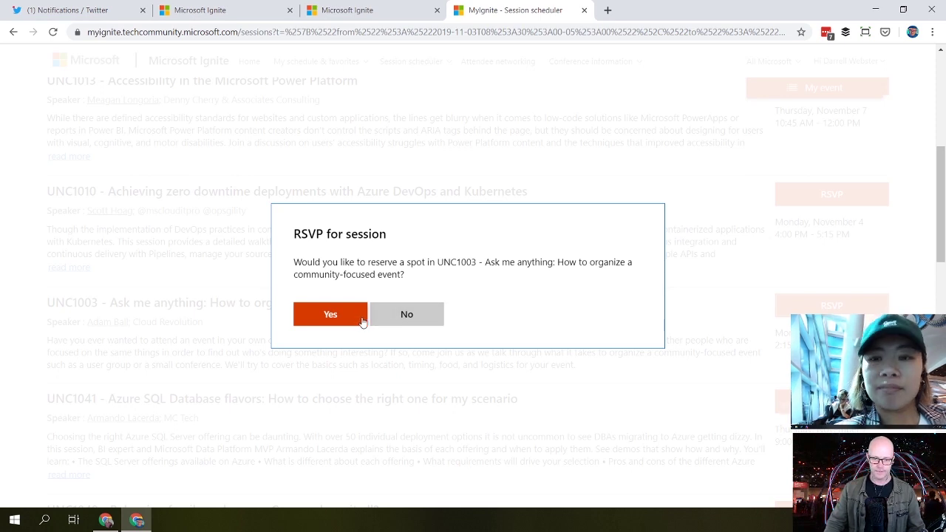
click(429, 320)
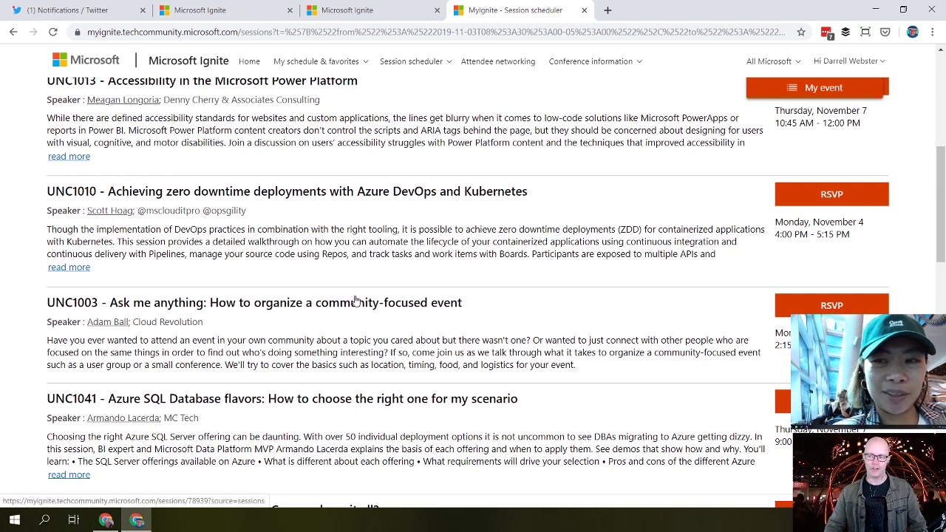
Step: Return to the top and go to the MyIgnite home page
scroll(367, 295, up, 3)
scroll(367, 293, up, 1)
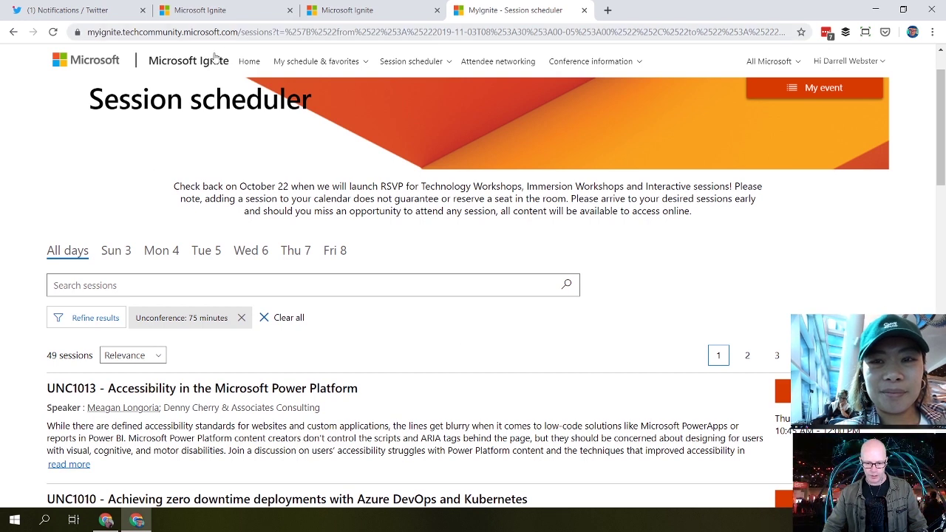
click(250, 63)
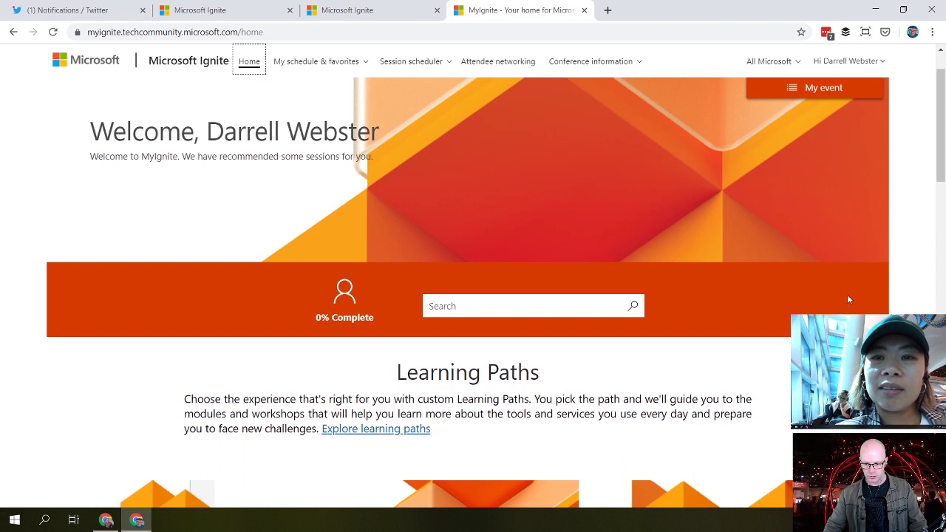
Step: Show Tuesday, November 5 in the home-page event schedule, listing Social Hour 5:00–6:00 PM
scroll(893, 251, down, 1)
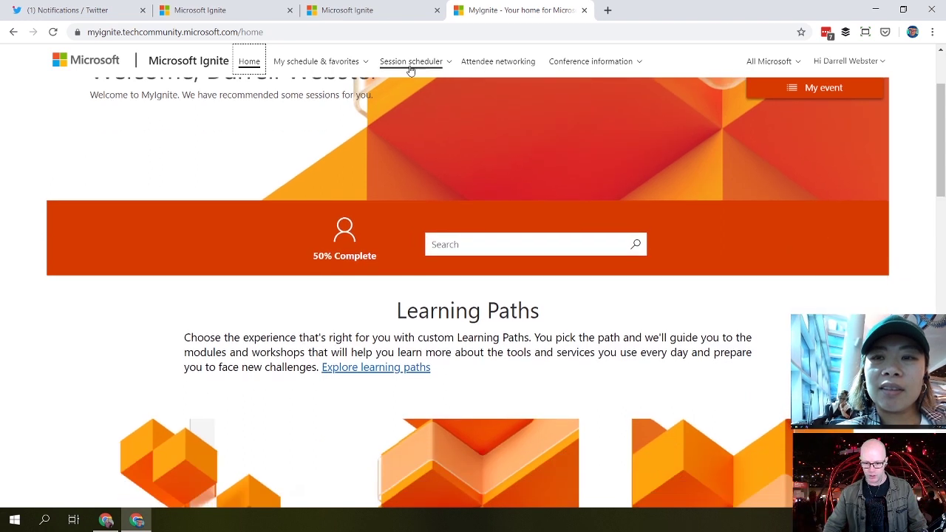
click(818, 92)
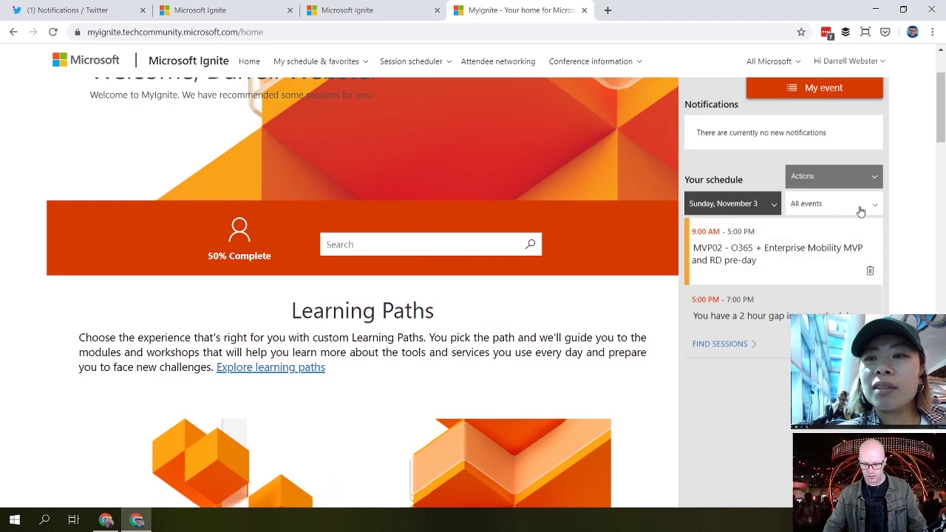
click(859, 210)
click(771, 207)
click(772, 205)
click(744, 289)
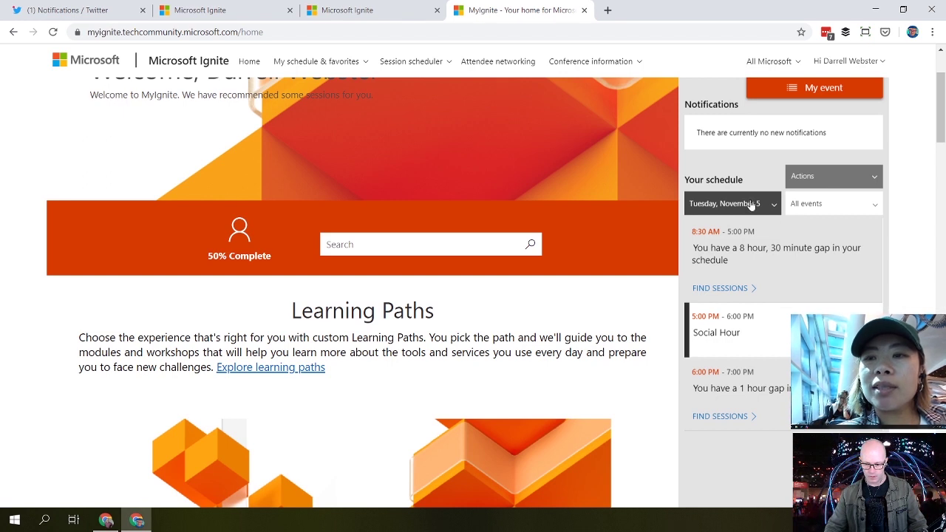
click(426, 65)
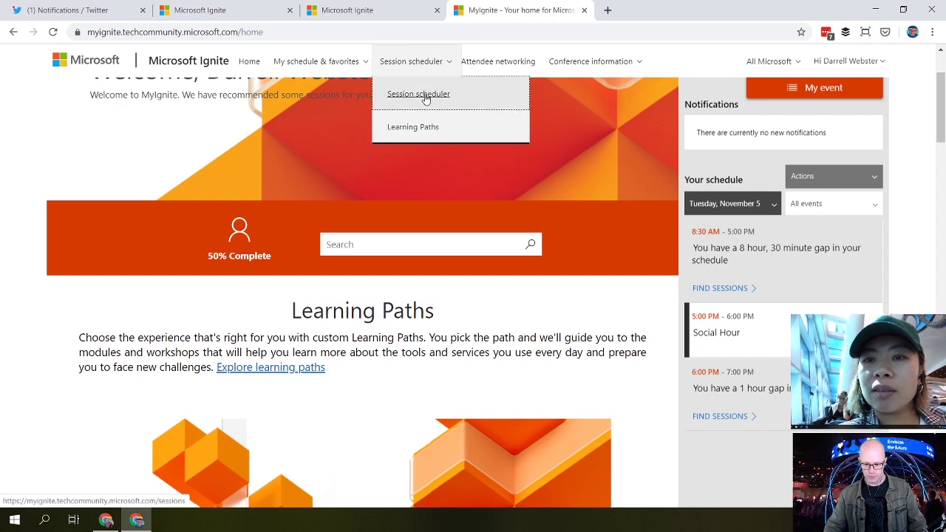
Step: Open My schedule in Week view covering 11/03–11/08
click(426, 97)
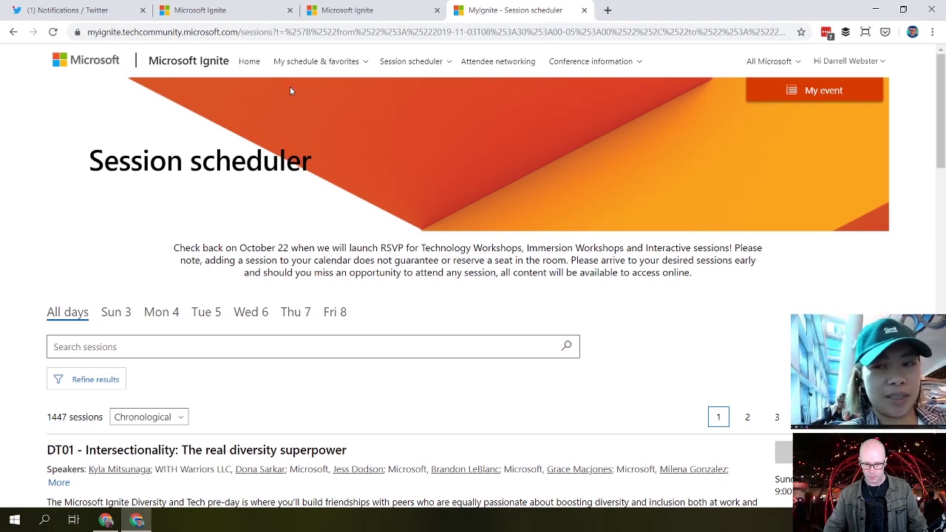
click(286, 67)
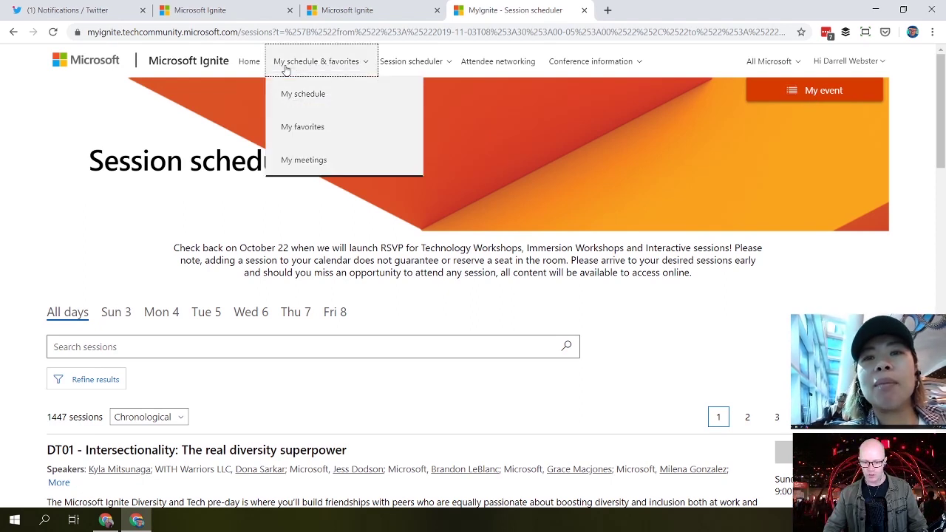
click(304, 94)
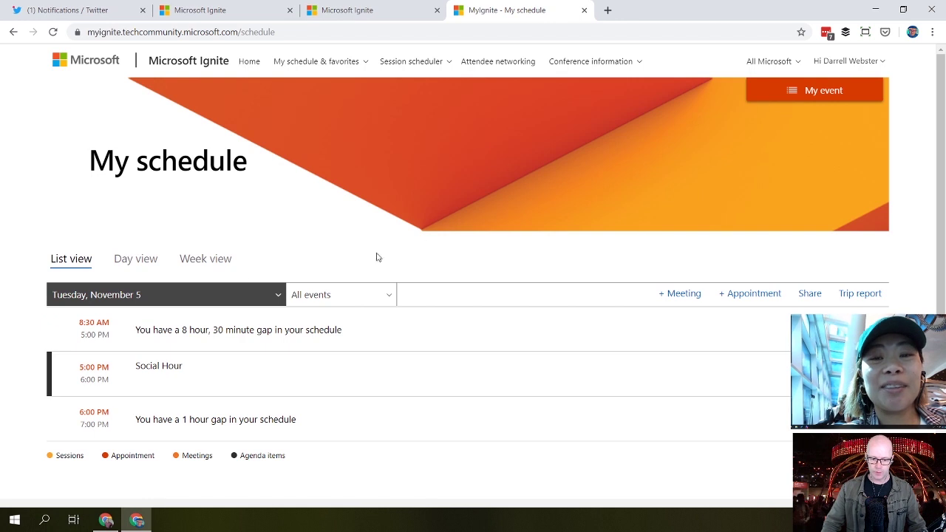
click(206, 260)
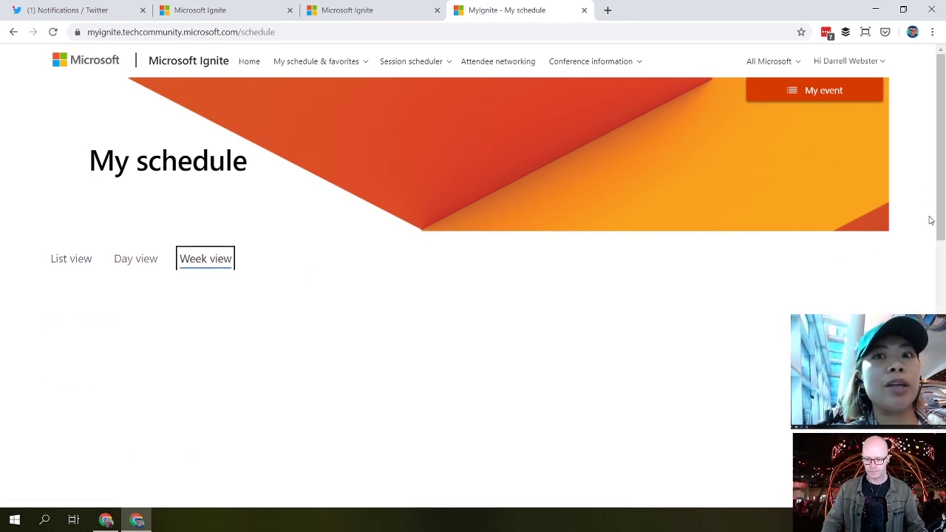
scroll(918, 229, down, 3)
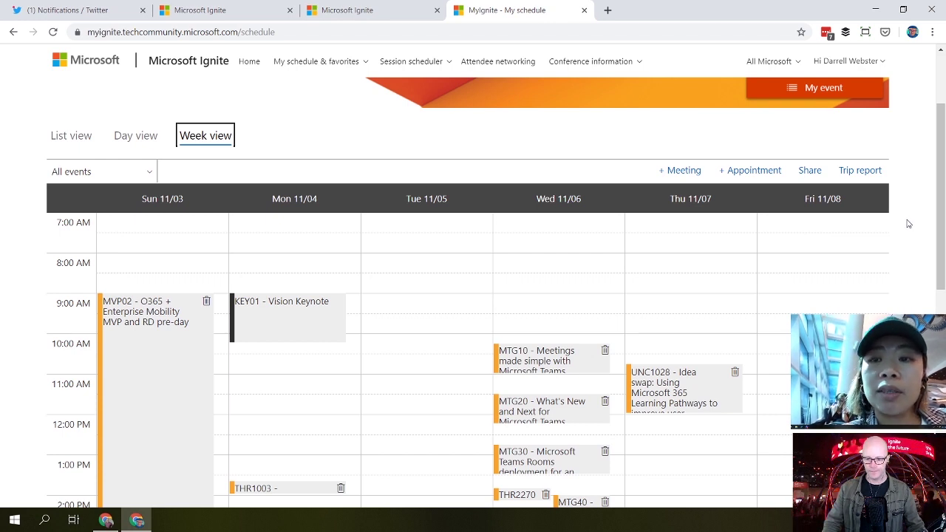
Step: Review the week calendar: MVP02 Sunday, THR1003 Monday, MTG10–MTG50 and THR2270 Wednesday
scroll(909, 223, down, 1)
scroll(910, 223, down, 1)
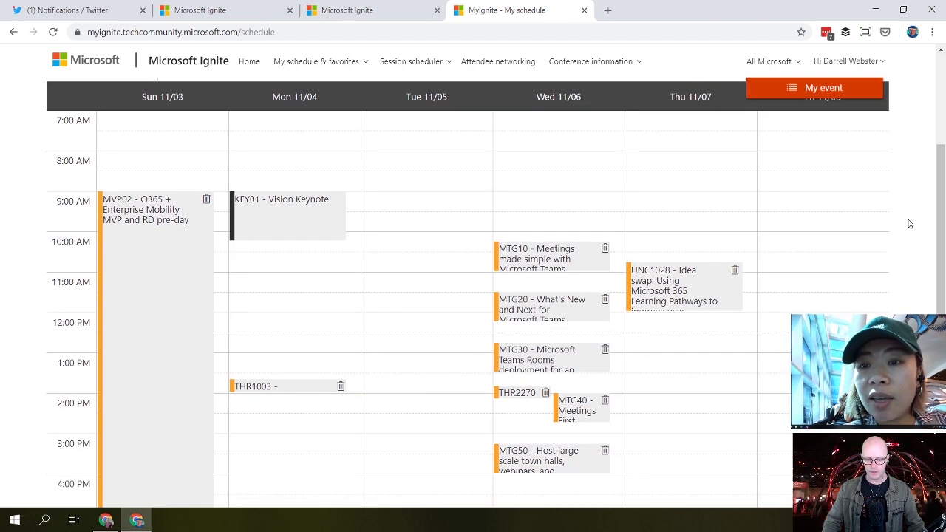
scroll(908, 224, down, 1)
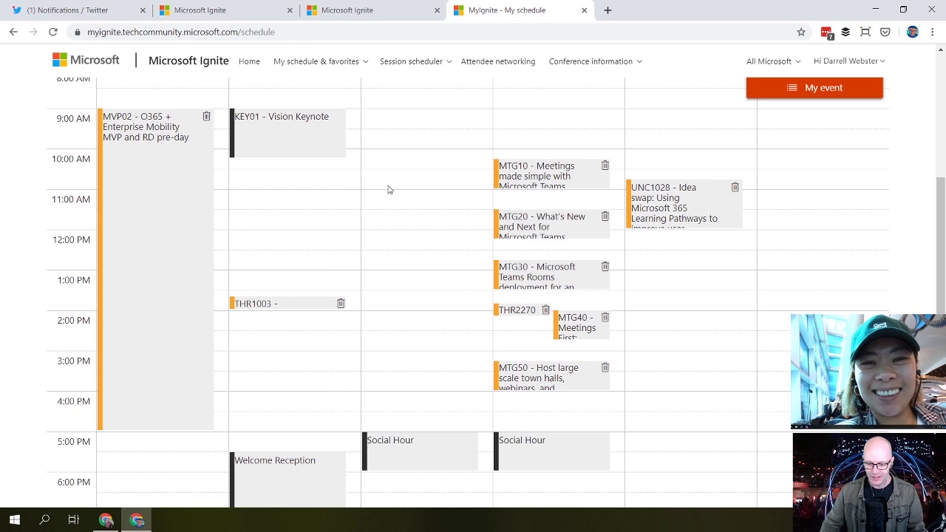
scroll(387, 203, down, 2)
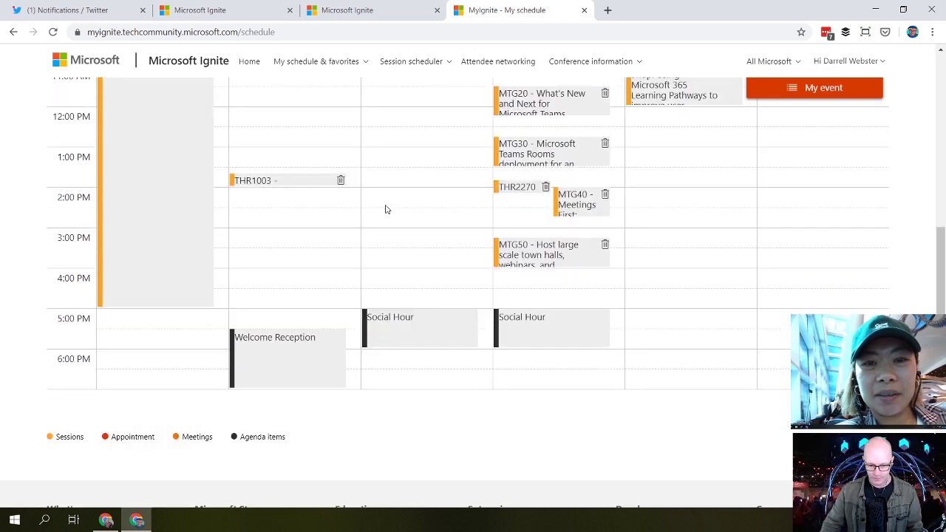
scroll(385, 209, up, 1)
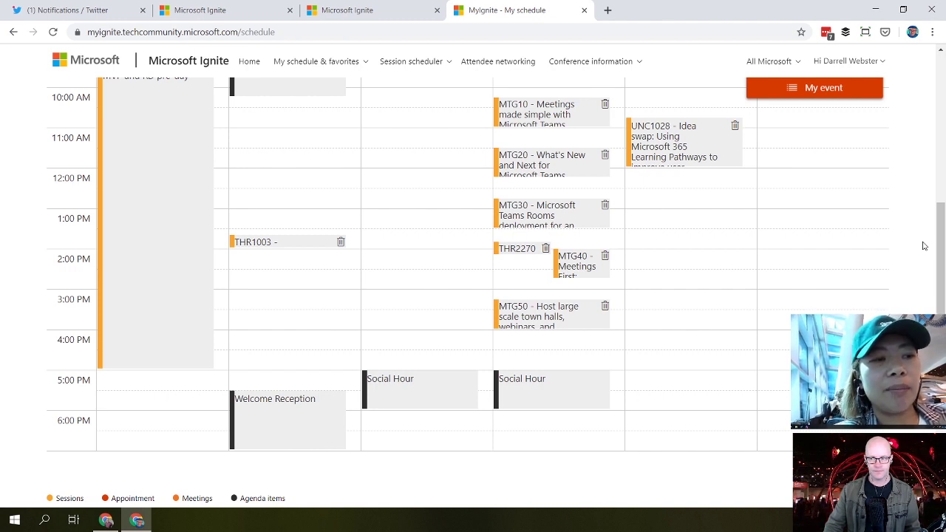
scroll(923, 245, up, 3)
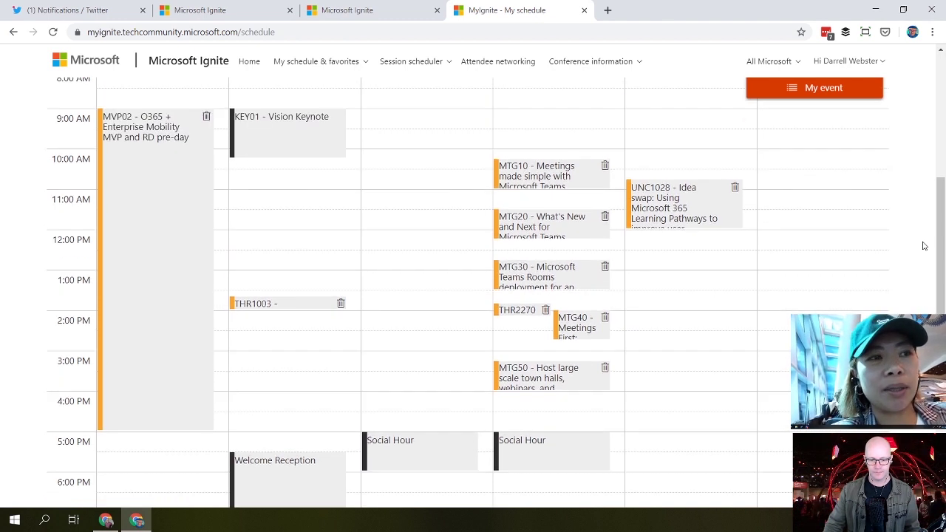
scroll(923, 246, up, 2)
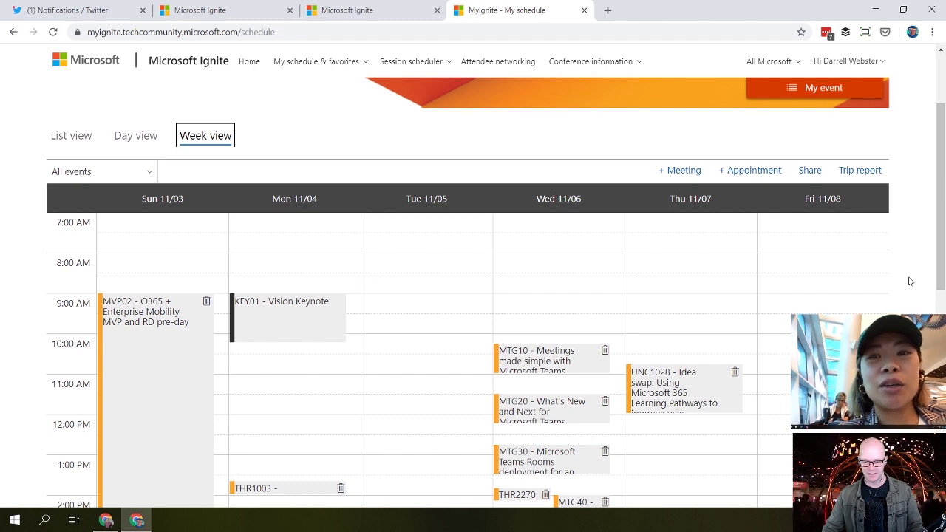
scroll(911, 281, down, 1)
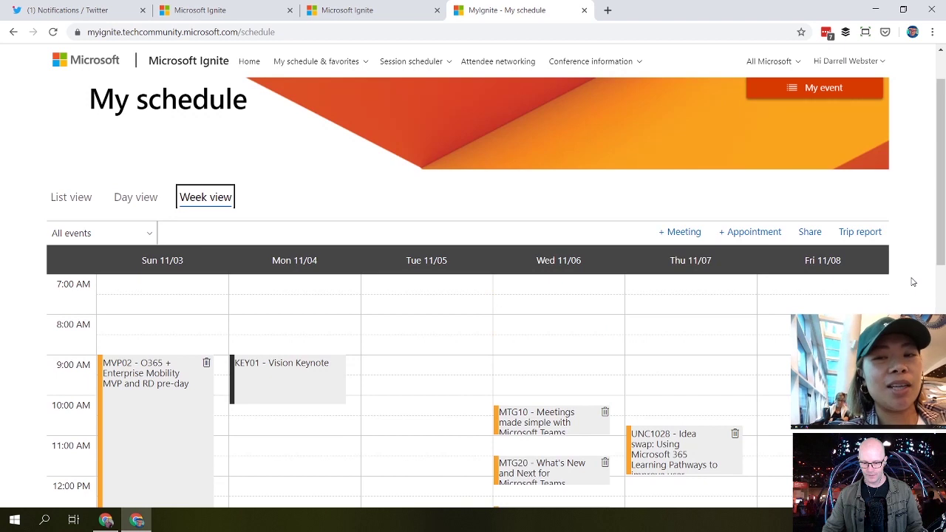
click(353, 65)
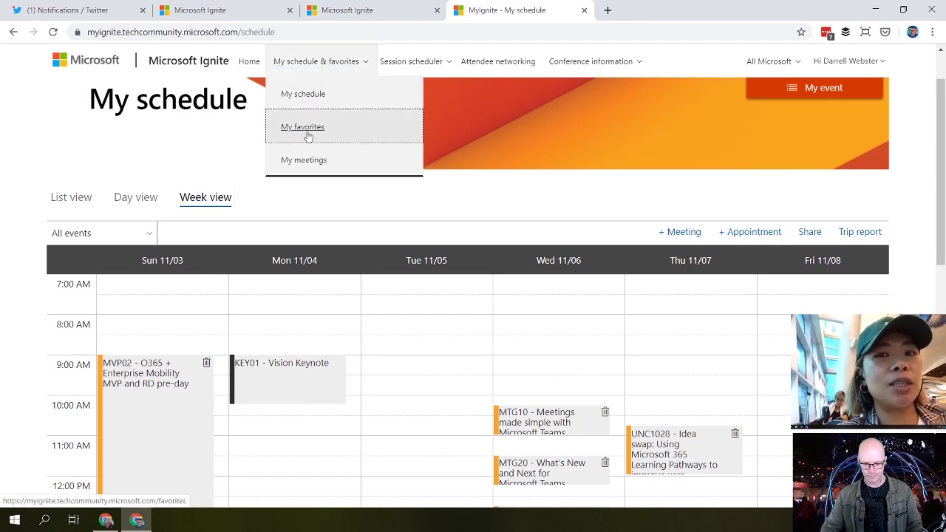
Step: Open My favorites on the Speakers list, which has no favorited speakers yet
click(309, 133)
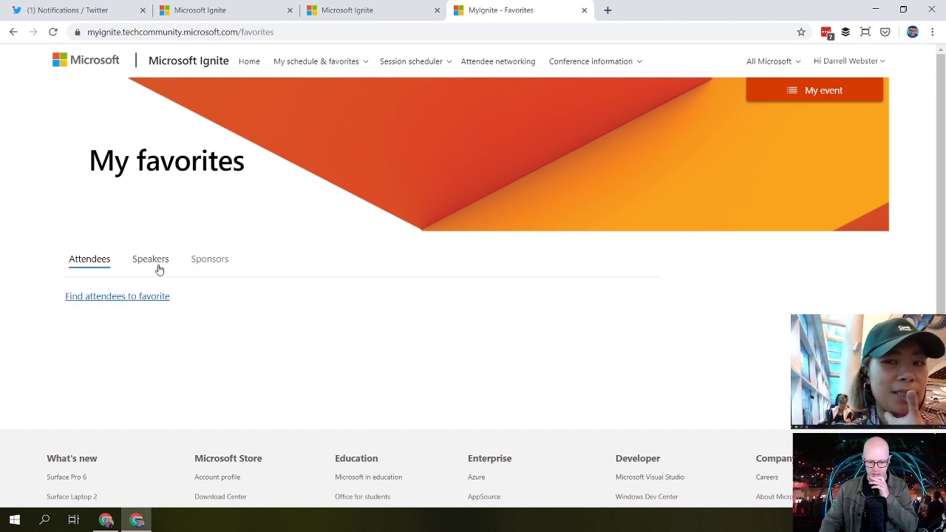
click(338, 66)
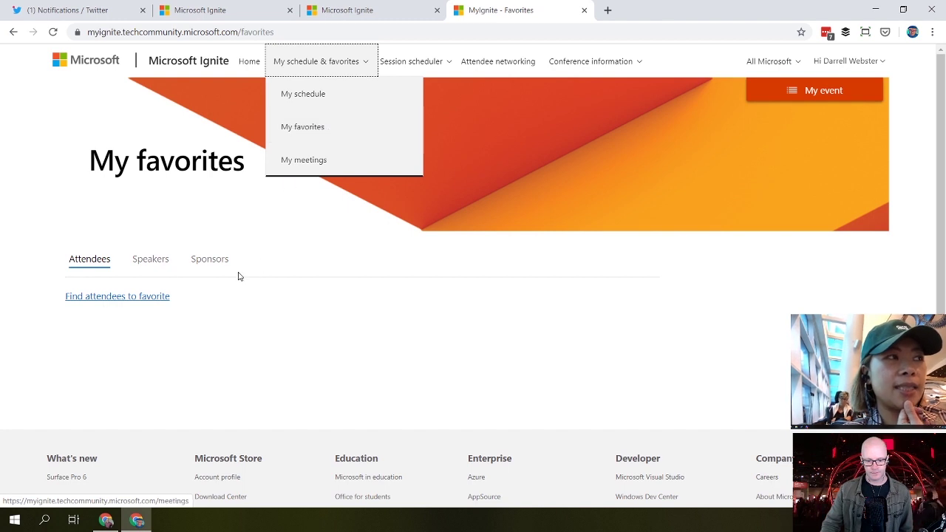
click(151, 263)
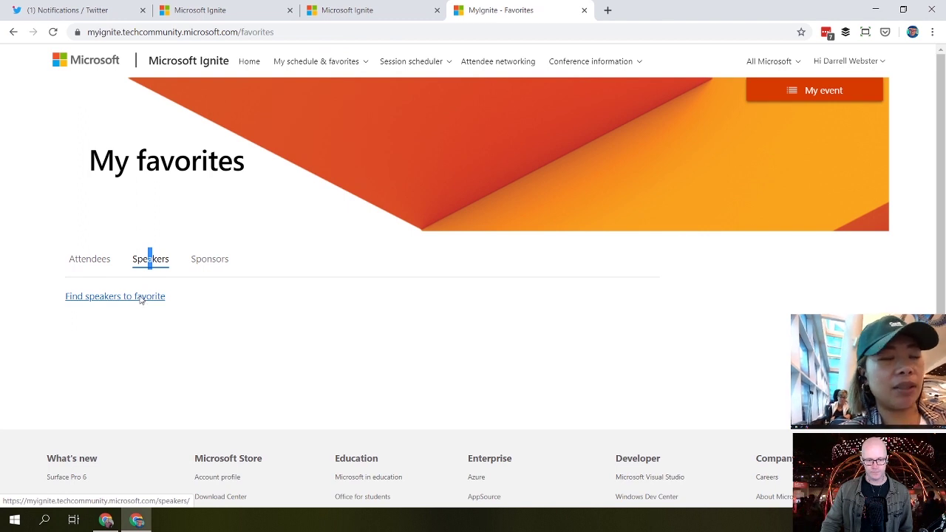
Step: Search the speaker directory for the Teams Product Marketing director, favorite her, and reopen My favorites
click(141, 296)
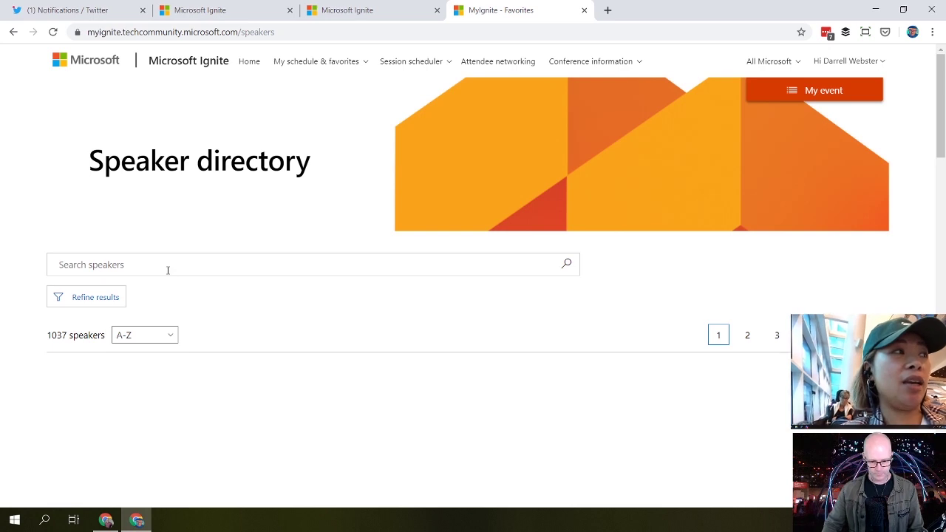
click(167, 267)
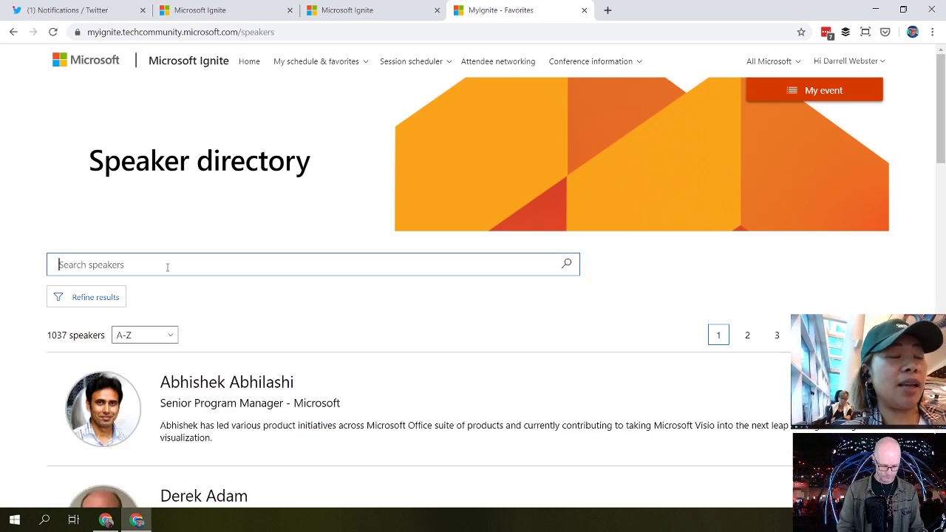
text(darre)
key(BackSpace)
key(BackSpace)
key(BackSpace)
key(BackSpace)
key(BackSpace)
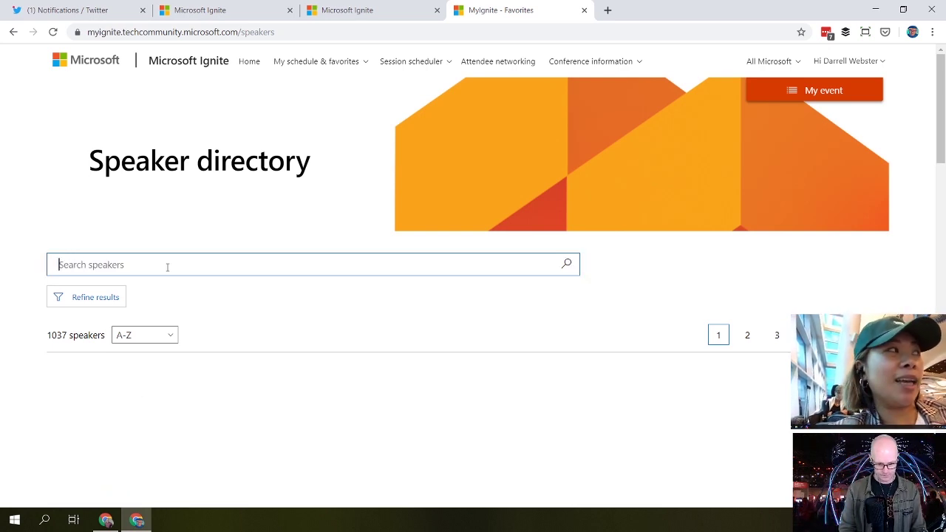
text(ann)
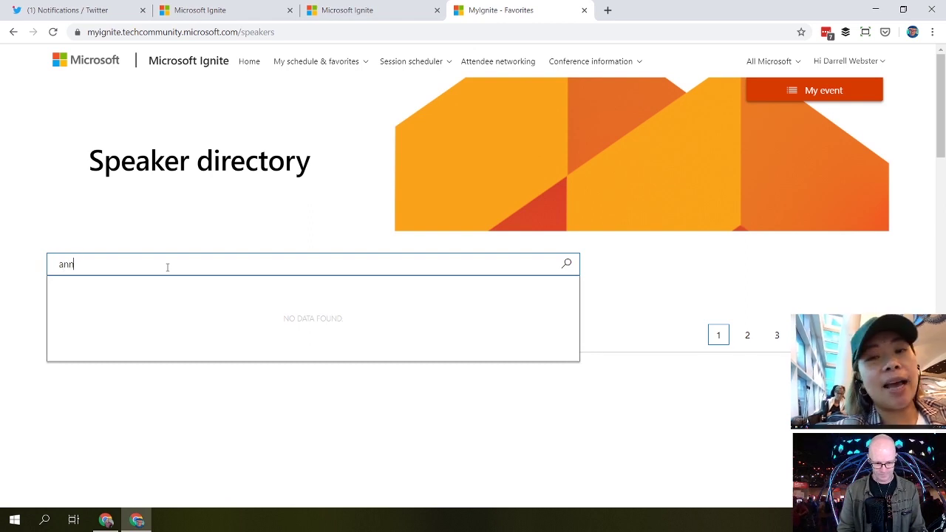
text(e mich)
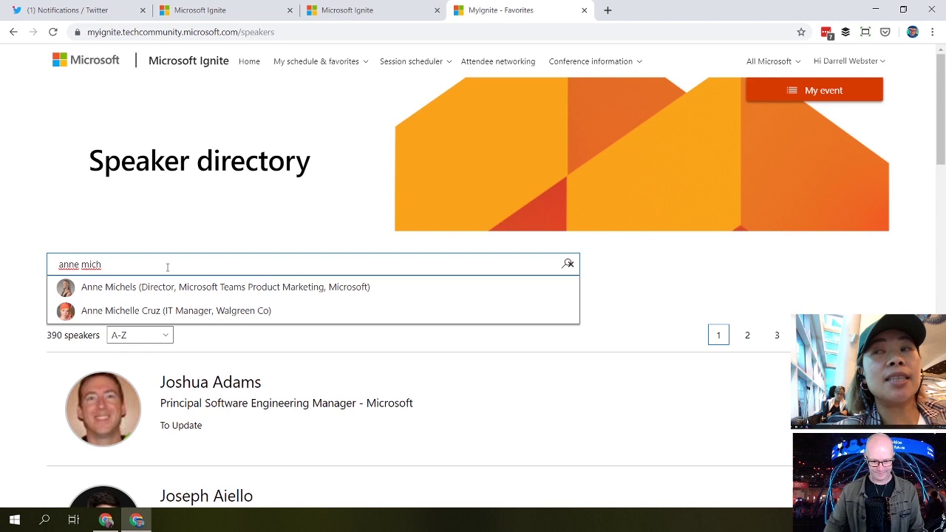
click(158, 293)
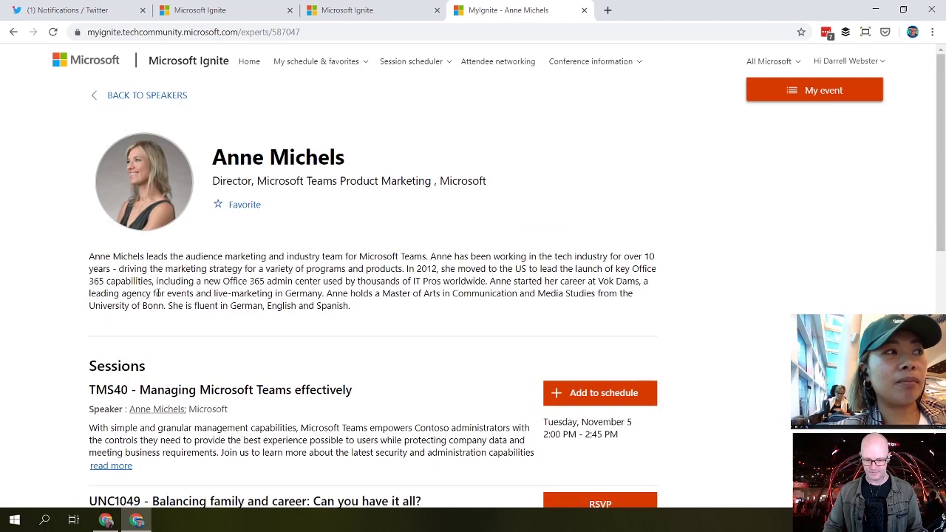
click(239, 207)
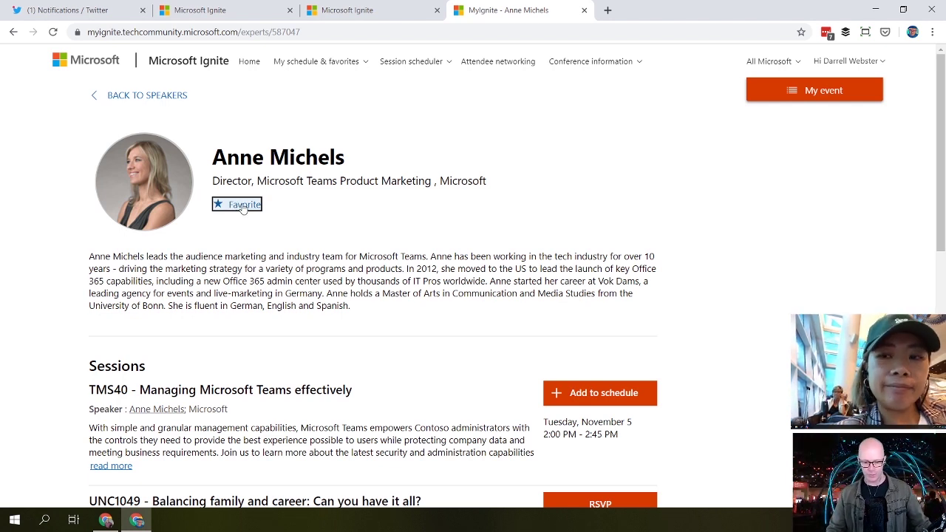
click(306, 65)
click(307, 127)
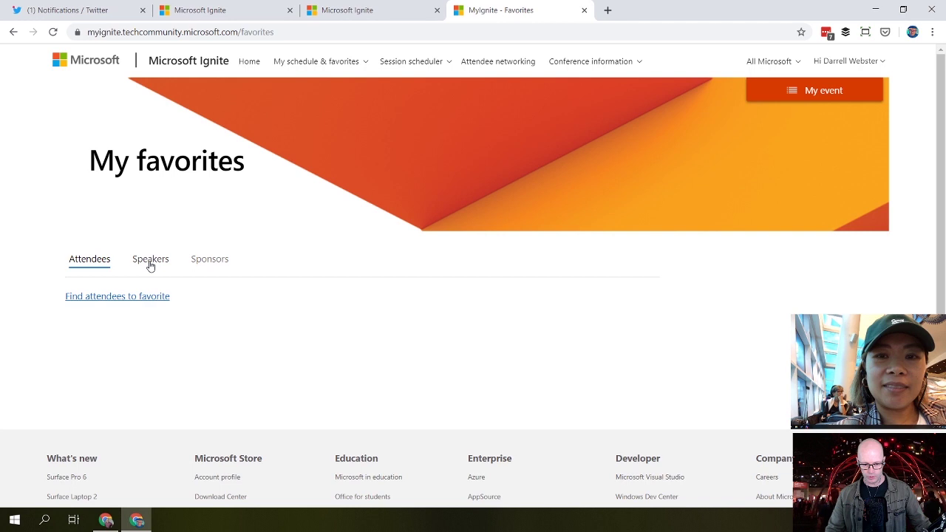
Step: Confirm the new favorite under Speakers, then return home, now showing 50% Complete
click(150, 263)
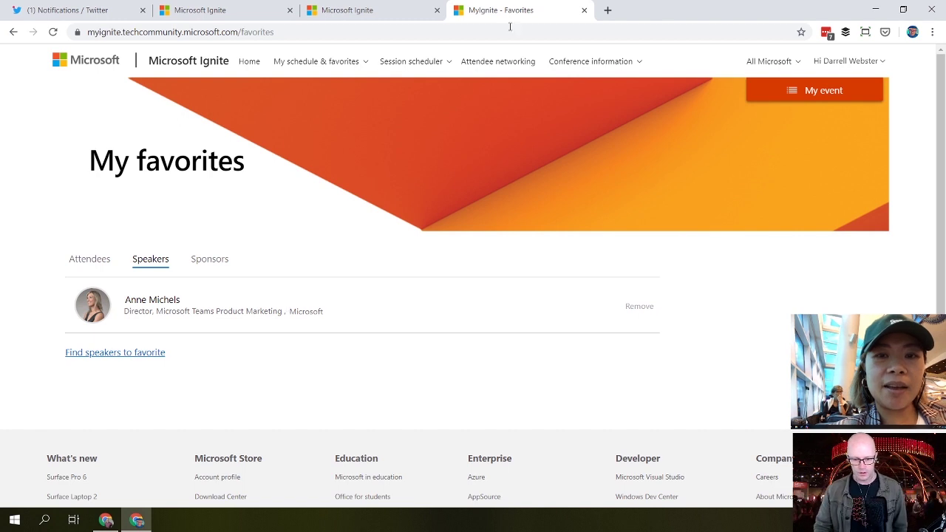
click(246, 64)
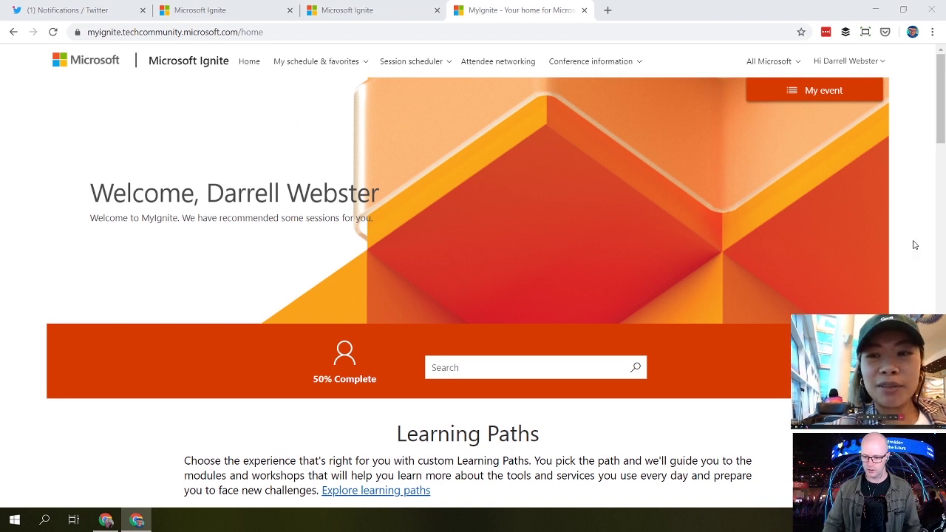
Step: Scroll down to the Recommended for you sessions, such as AFUN10, AIML40 and BRK1103
scroll(913, 243, down, 3)
scroll(905, 211, down, 6)
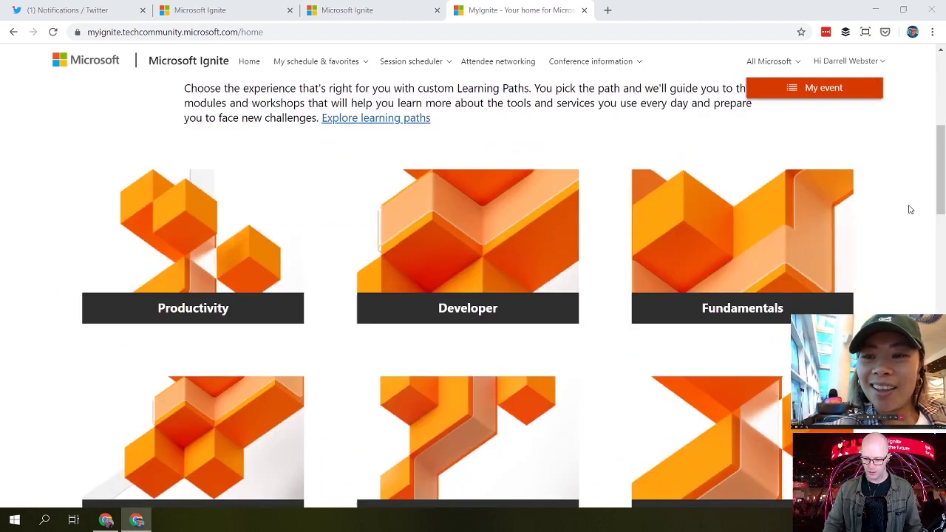
scroll(911, 211, down, 2)
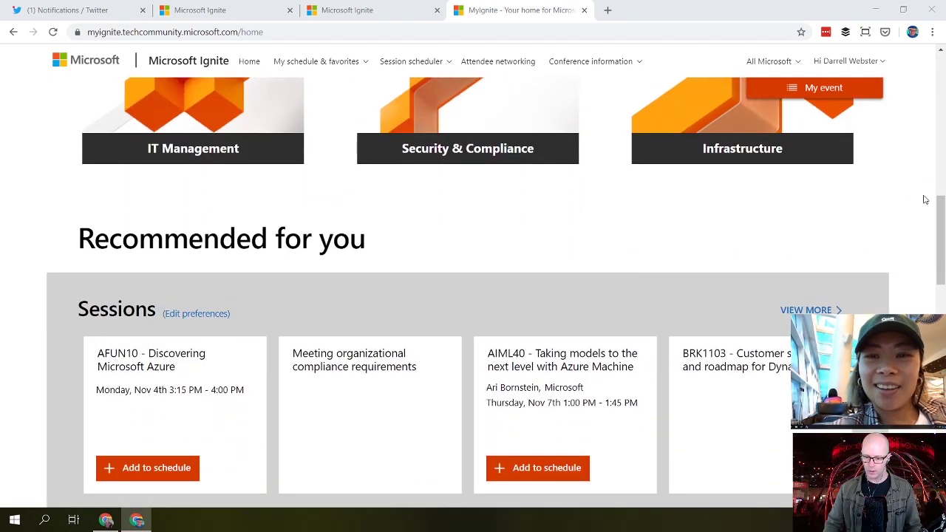
scroll(905, 205, down, 1)
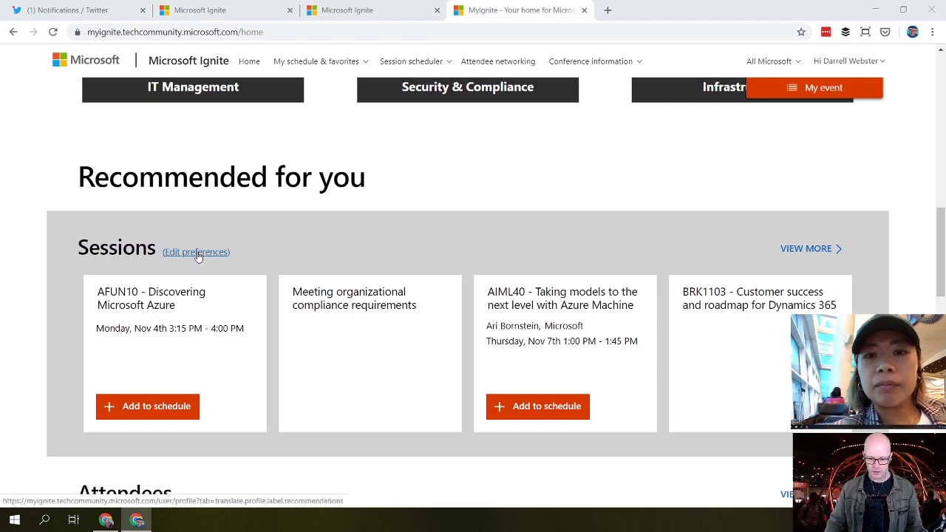
Step: Review the Recommendations topics in the Edit profile tab, then return to the home page's Attendees section
ctrl+click(202, 255)
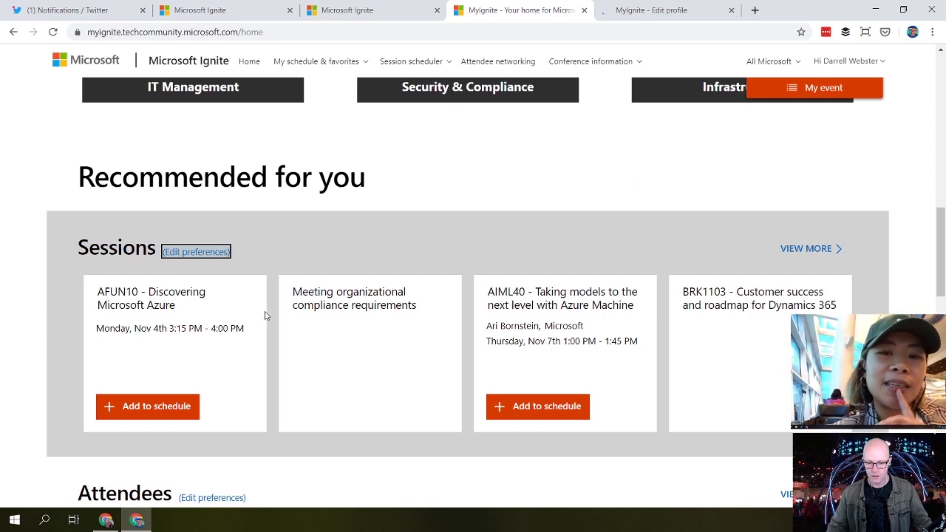
scroll(176, 323, down, 1)
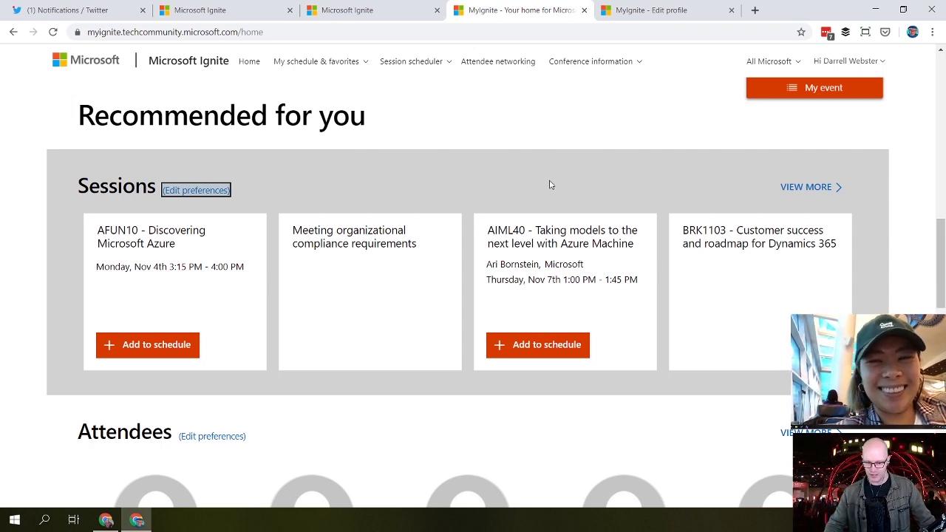
scroll(581, 184, down, 1)
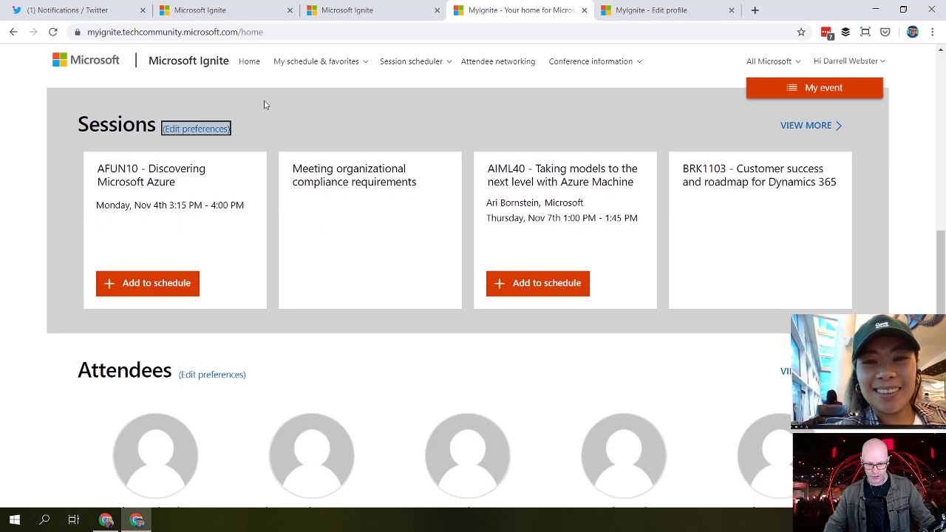
click(628, 9)
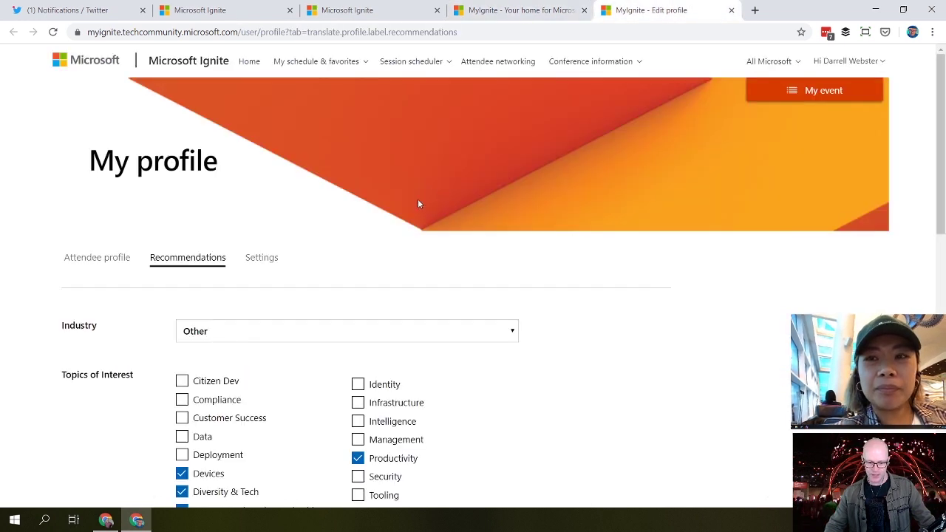
scroll(531, 329, down, 1)
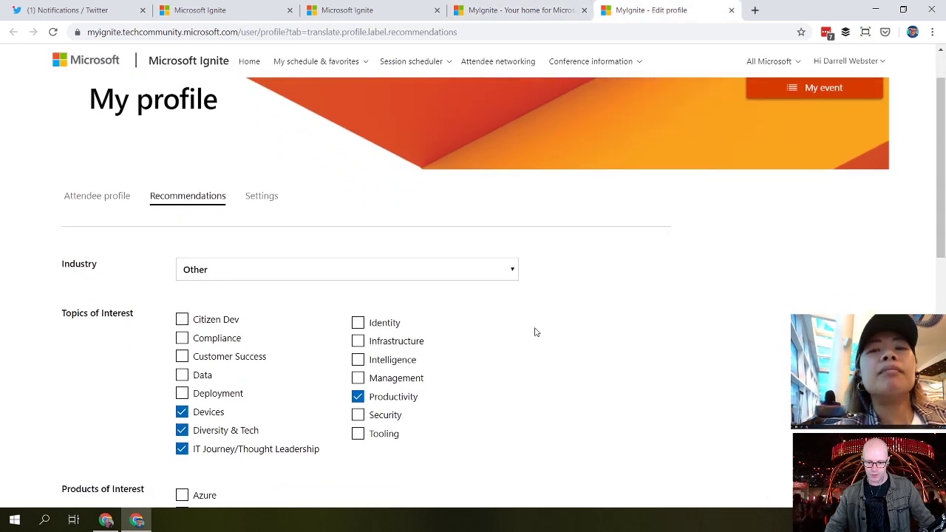
scroll(540, 321, up, 1)
click(501, 15)
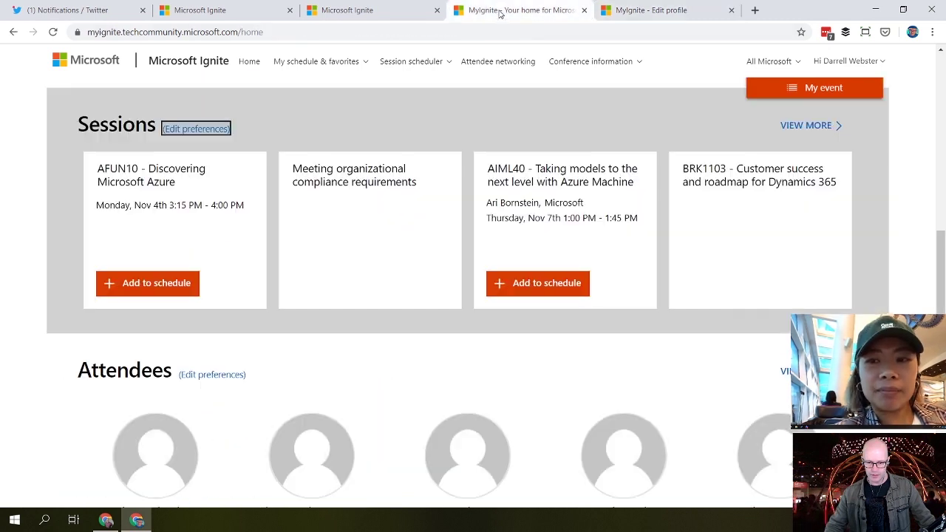
scroll(861, 312, down, 2)
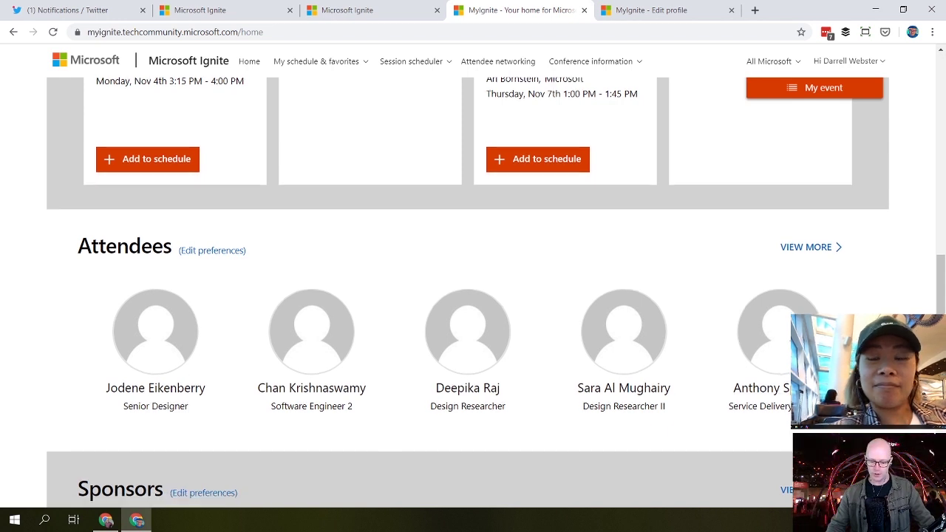
Step: Star the AvePoint (Booth #913) card in the home page's Sponsors section
scroll(473, 296, down, 4)
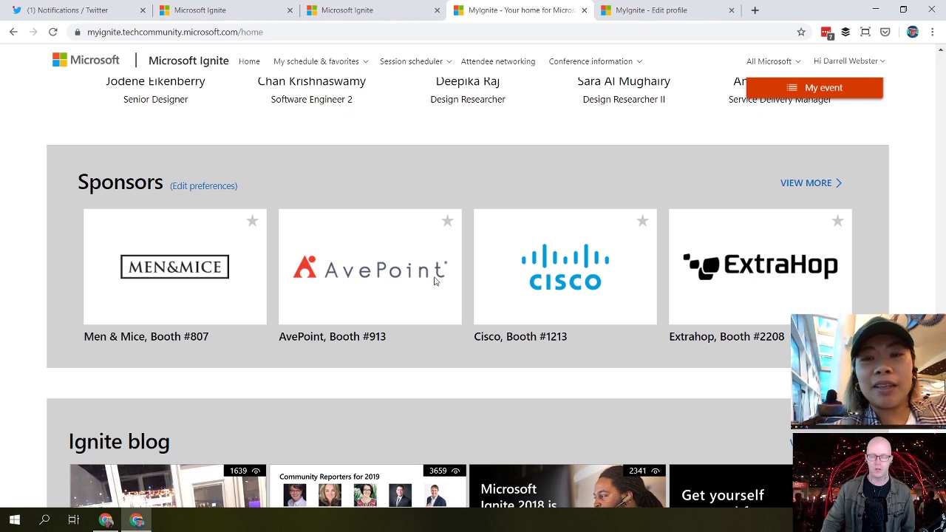
scroll(424, 295, up, 2)
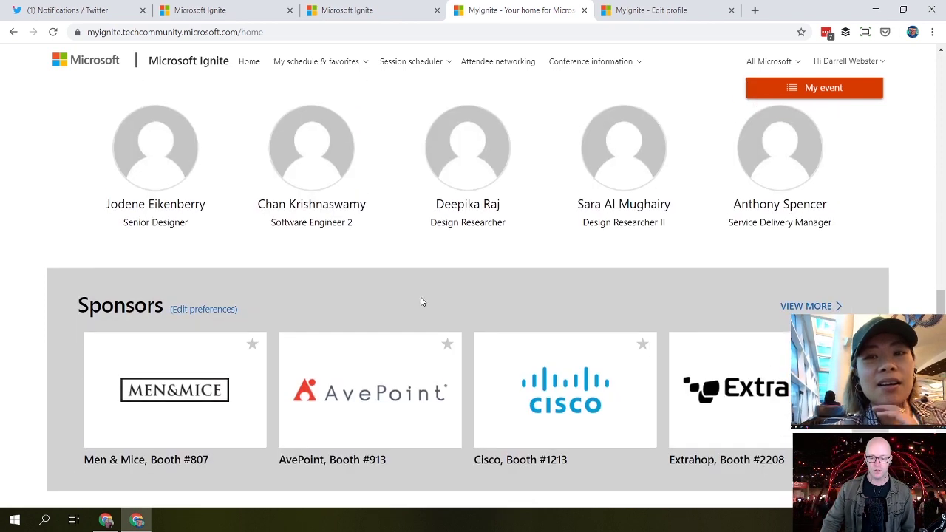
click(447, 346)
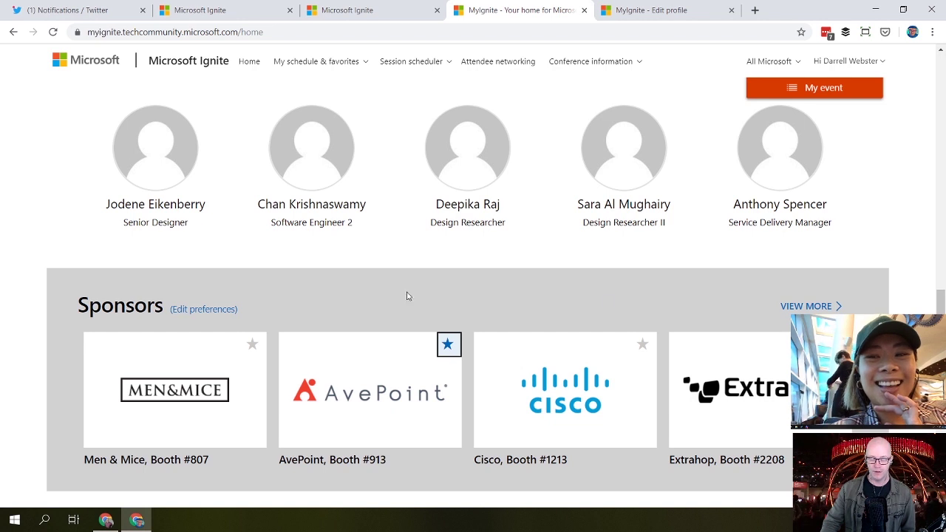
scroll(468, 293, down, 3)
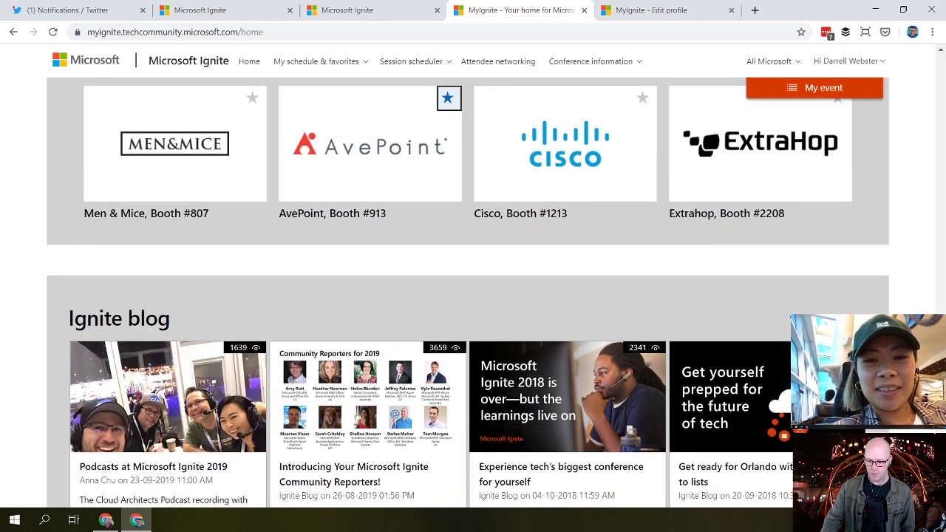
scroll(468, 292, down, 2)
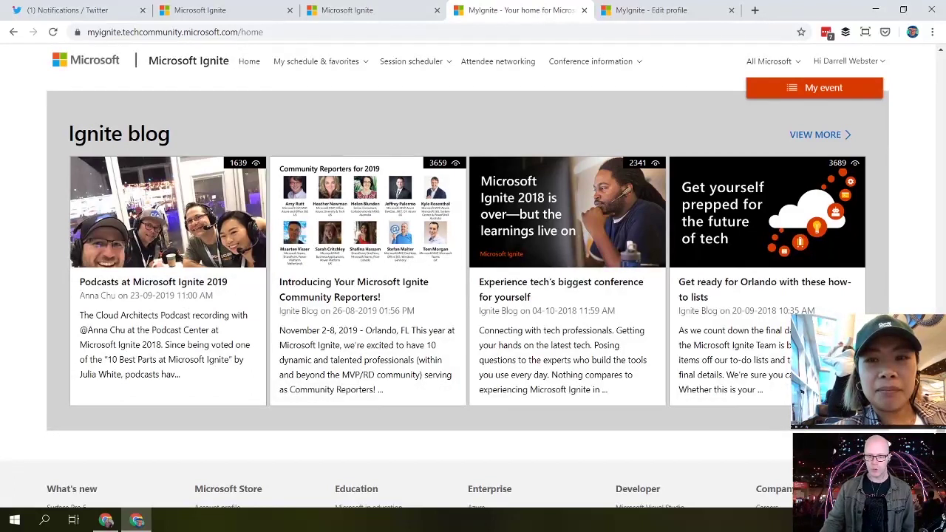